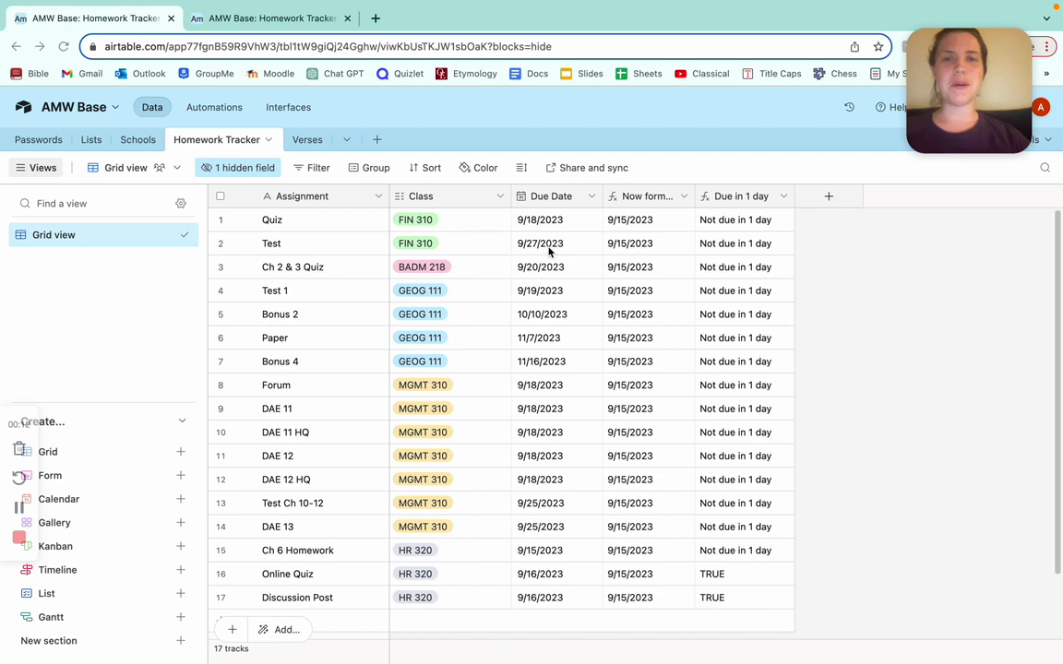
# Check the Due Date settings, save the Now formula field, then open the Due in 1 day formula.
pyautogui.doubleClick(548, 199)
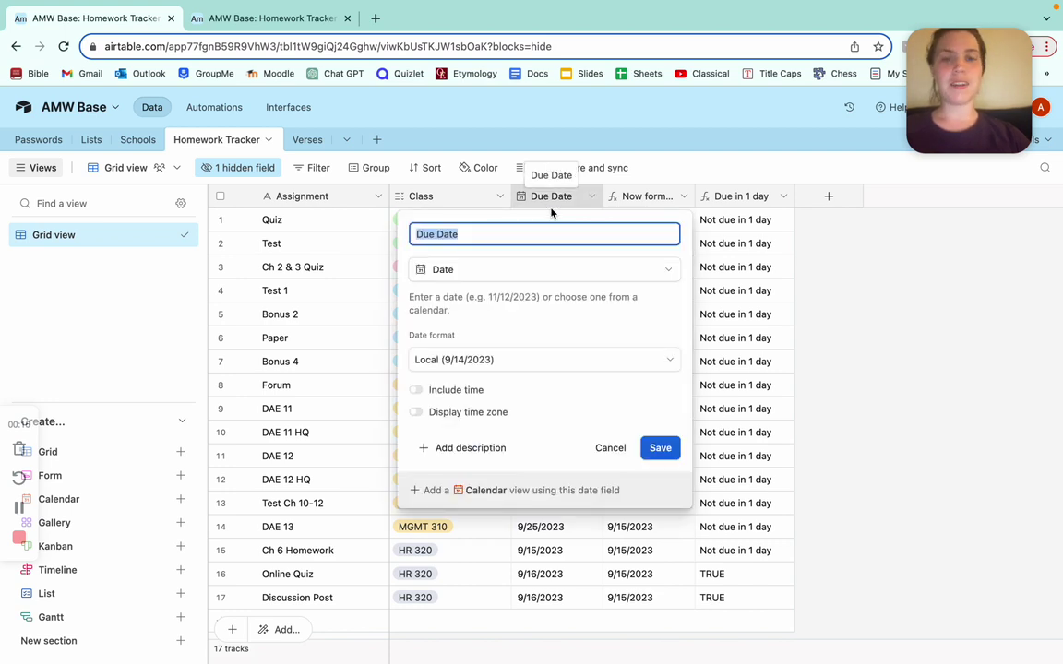
pyautogui.click(591, 209)
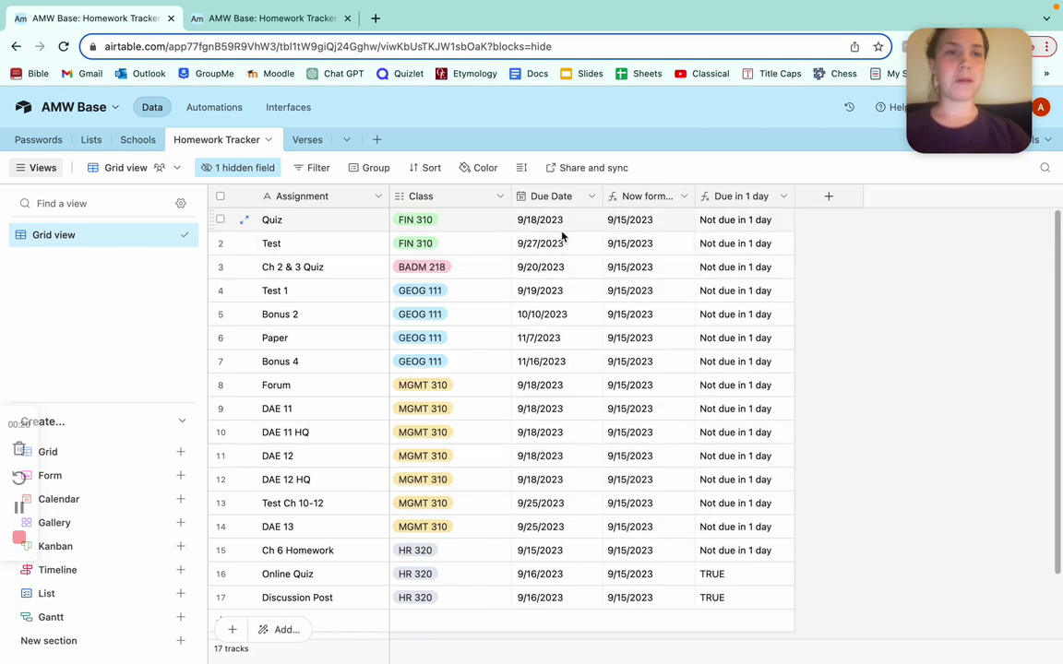
pyautogui.click(649, 199)
pyautogui.doubleClick(649, 201)
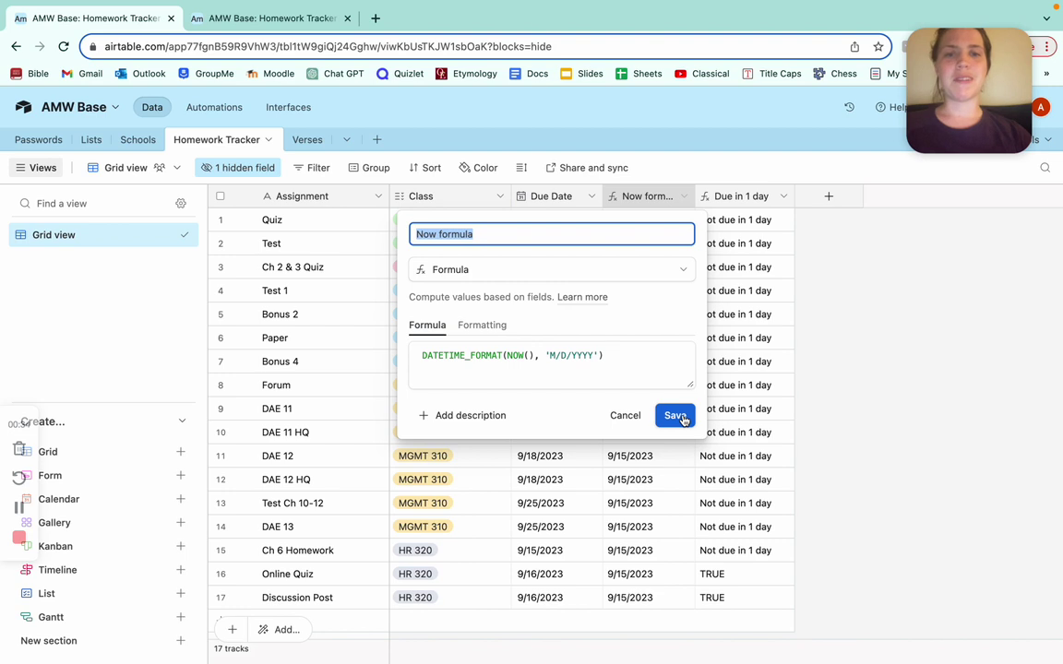
pyautogui.click(675, 416)
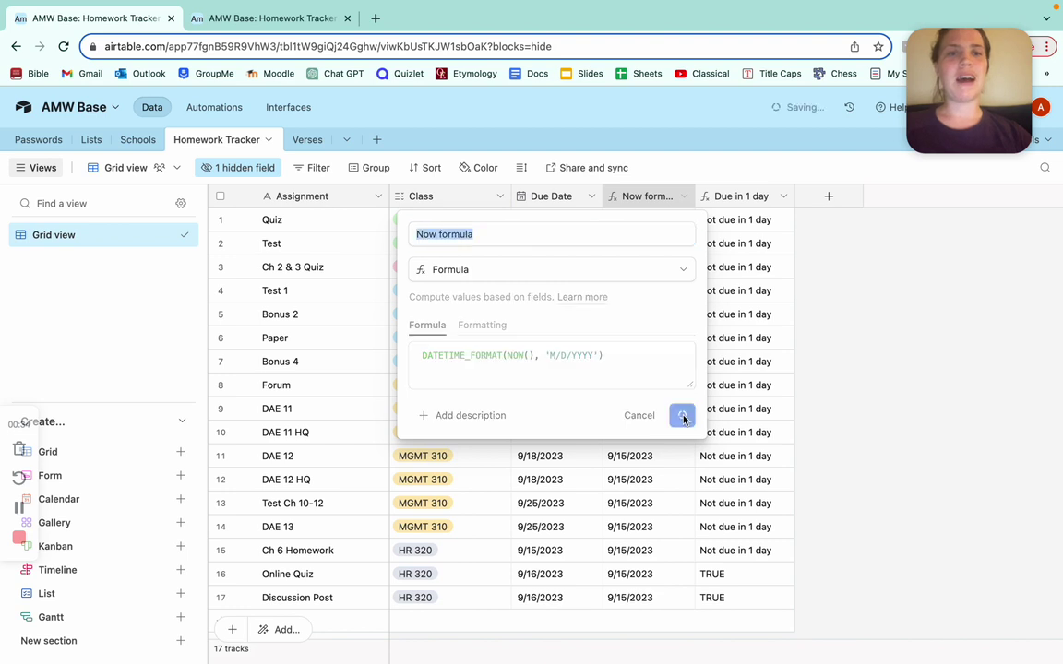
pyautogui.doubleClick(745, 196)
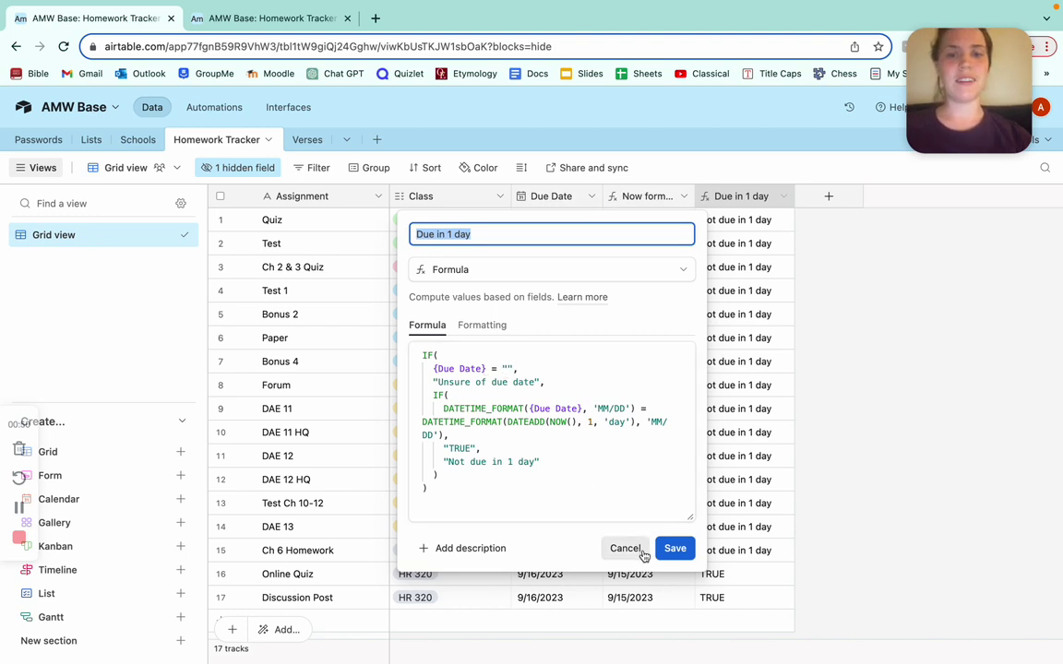
pyautogui.click(621, 548)
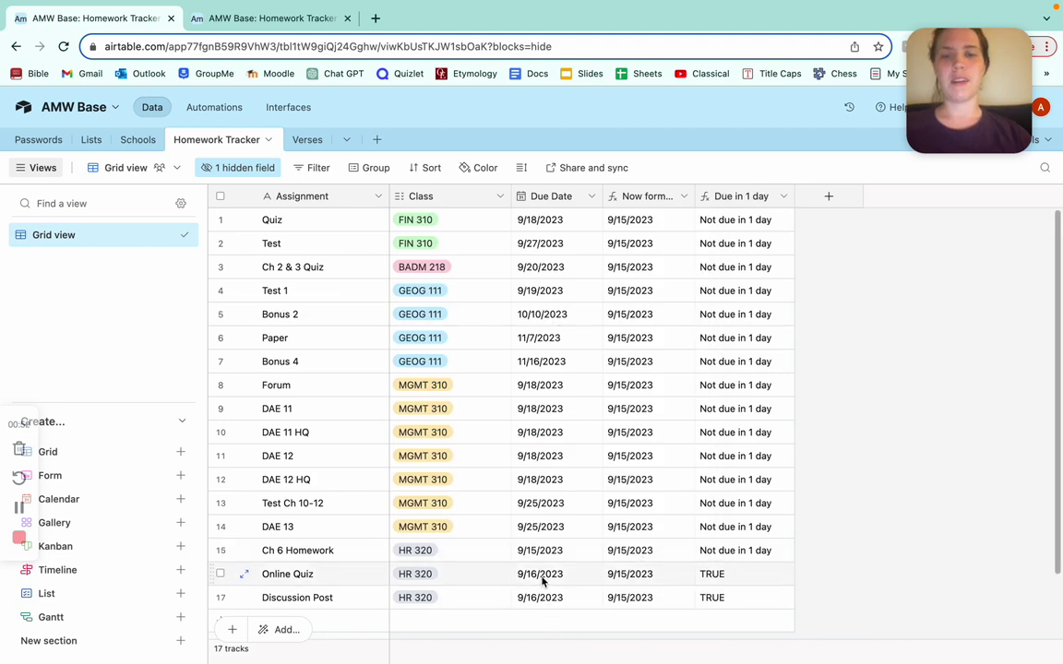
pyautogui.click(543, 576)
pyautogui.press('BackSpace')
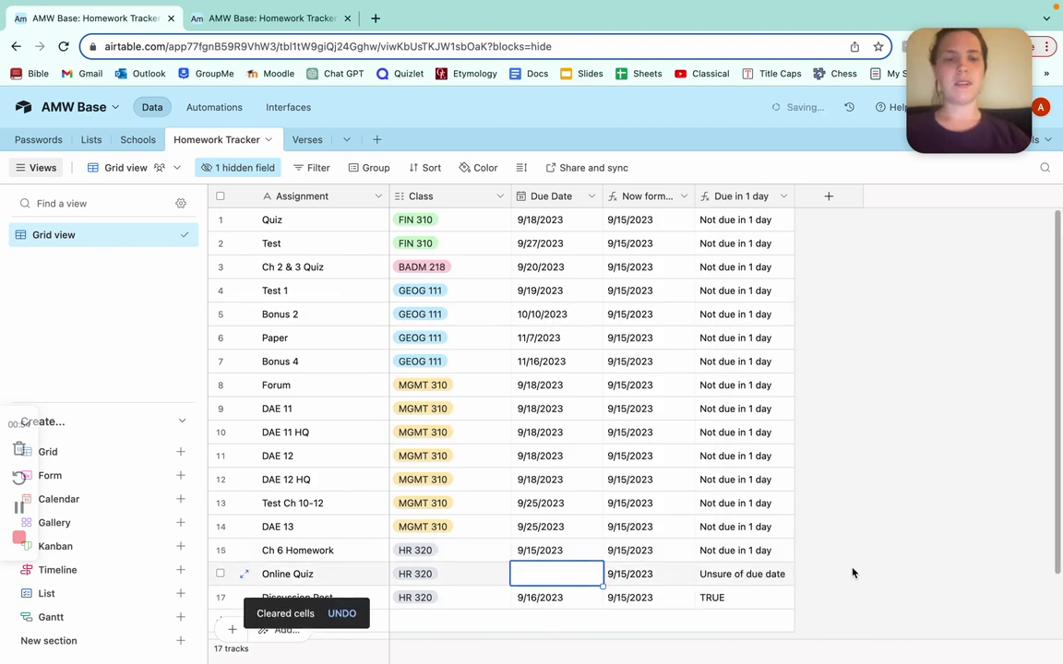
pyautogui.hotkey('ctrl', 'z')
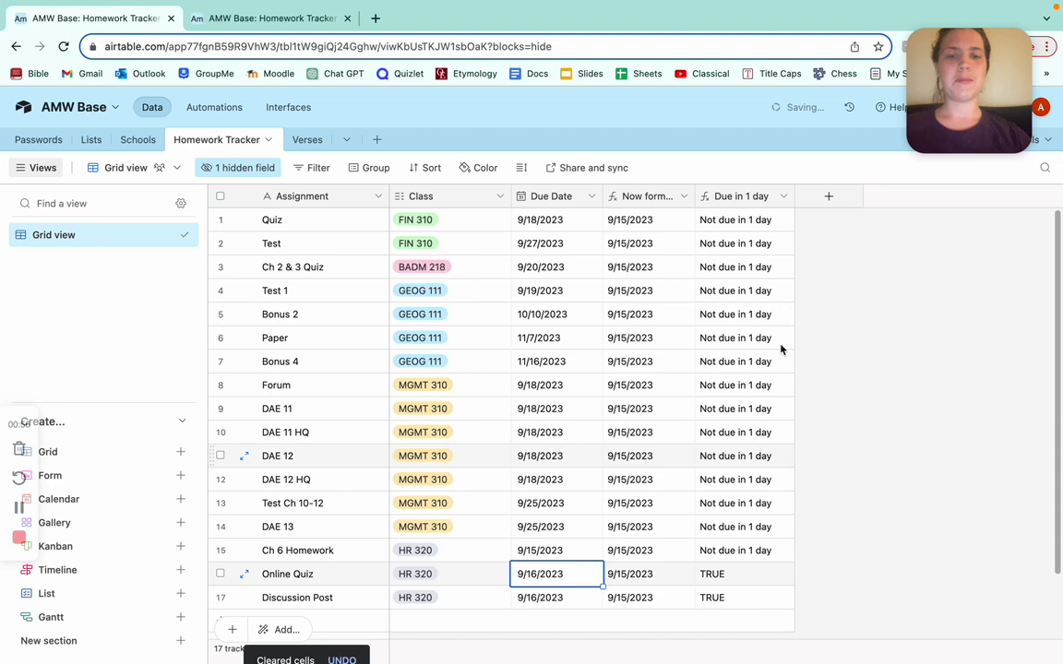
pyautogui.doubleClick(754, 196)
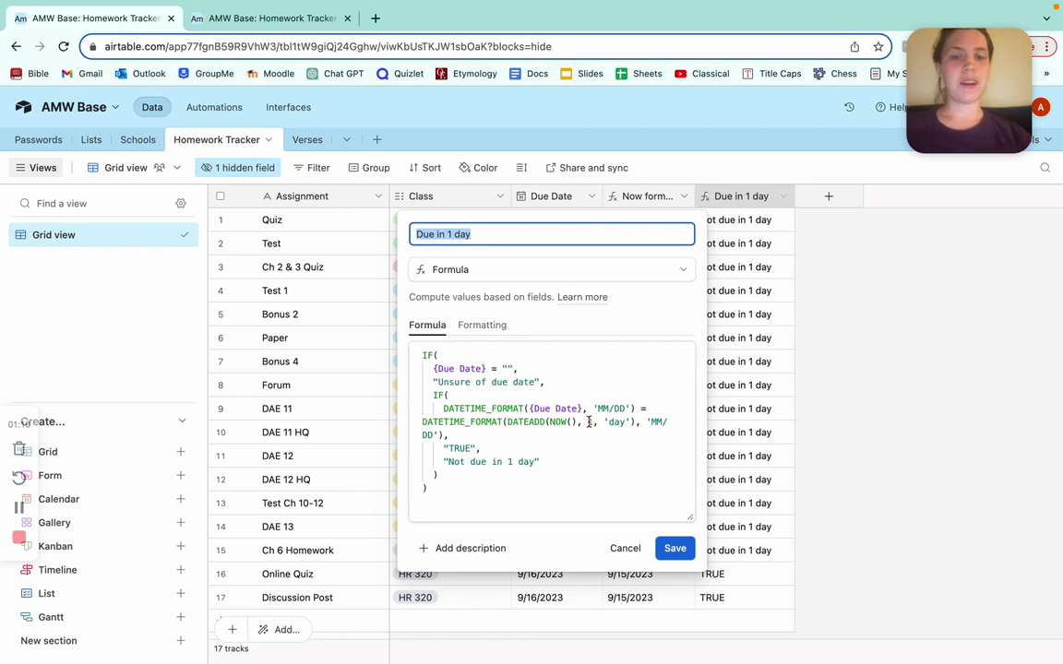
pyautogui.click(588, 422)
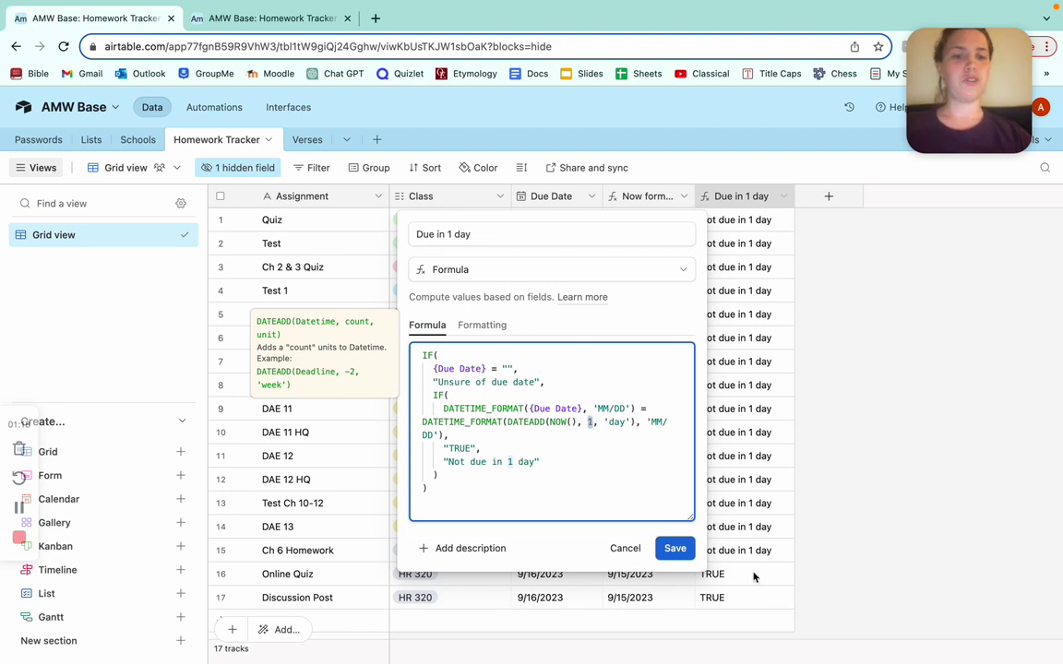
pyautogui.click(676, 548)
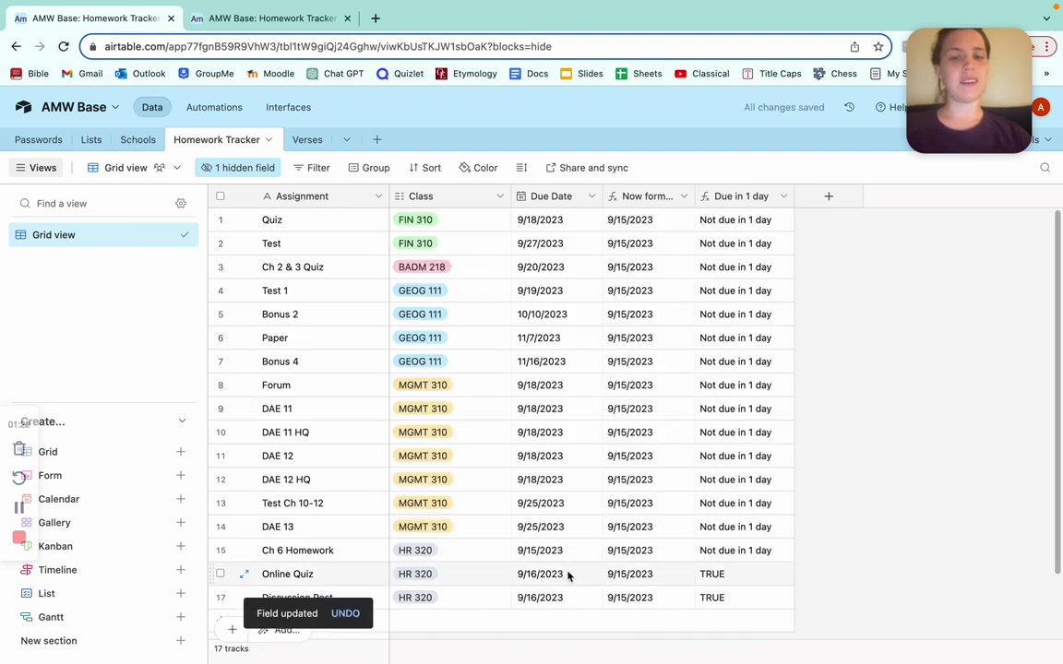
pyautogui.doubleClick(730, 201)
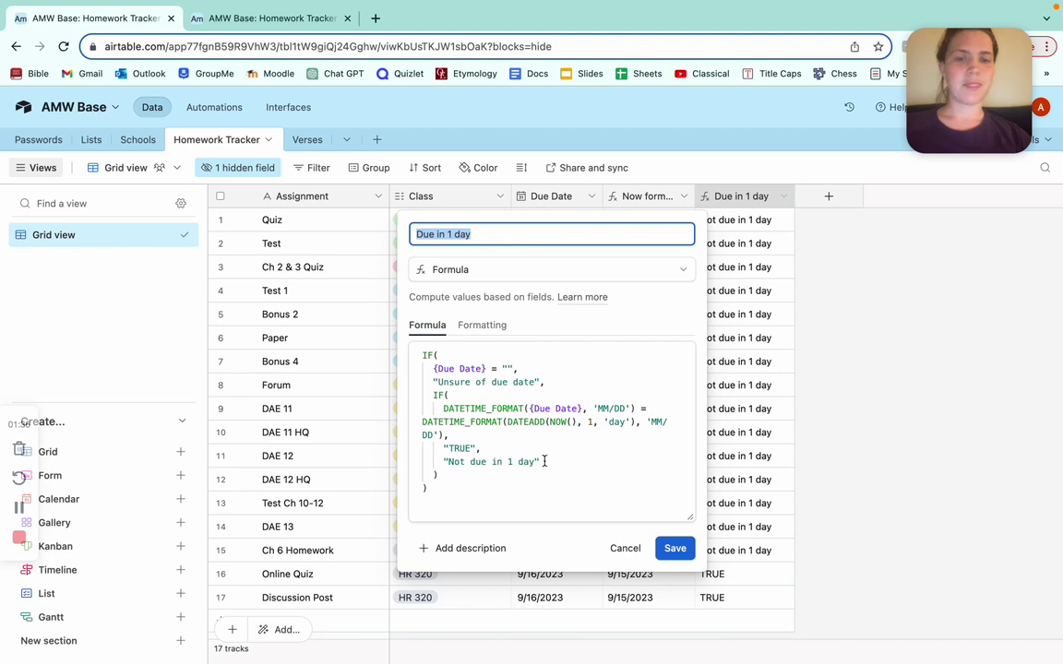
# Replace 'Not due in 1 day' with NOPE in the formula, confirm the change, then re-save the field.
pyautogui.moveTo(536, 461); pyautogui.dragTo(448, 462)
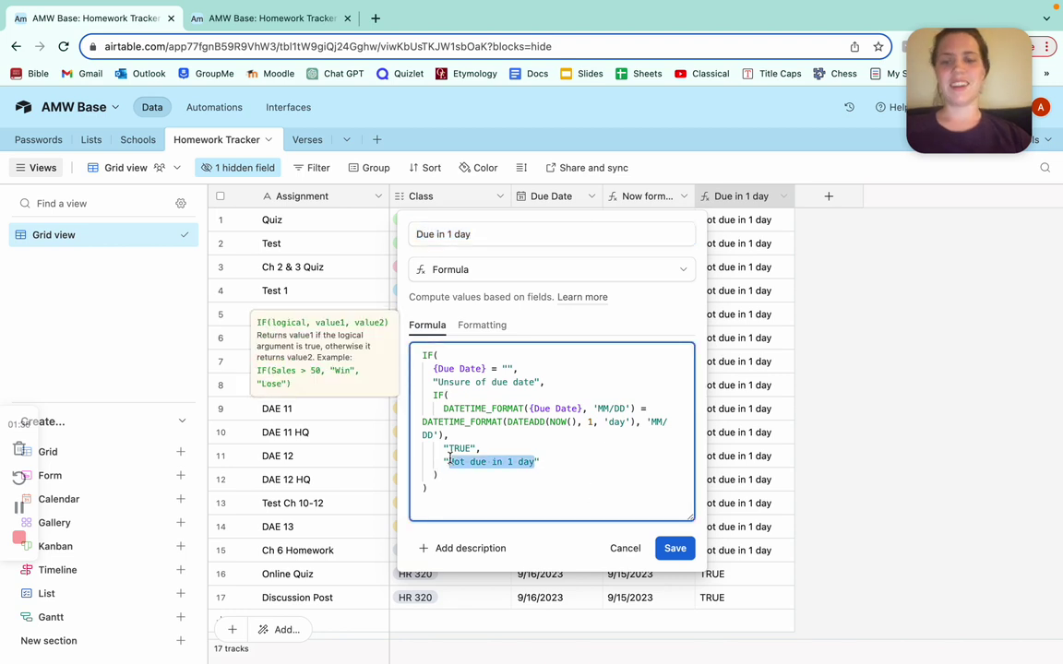
pyautogui.write('NOPE')
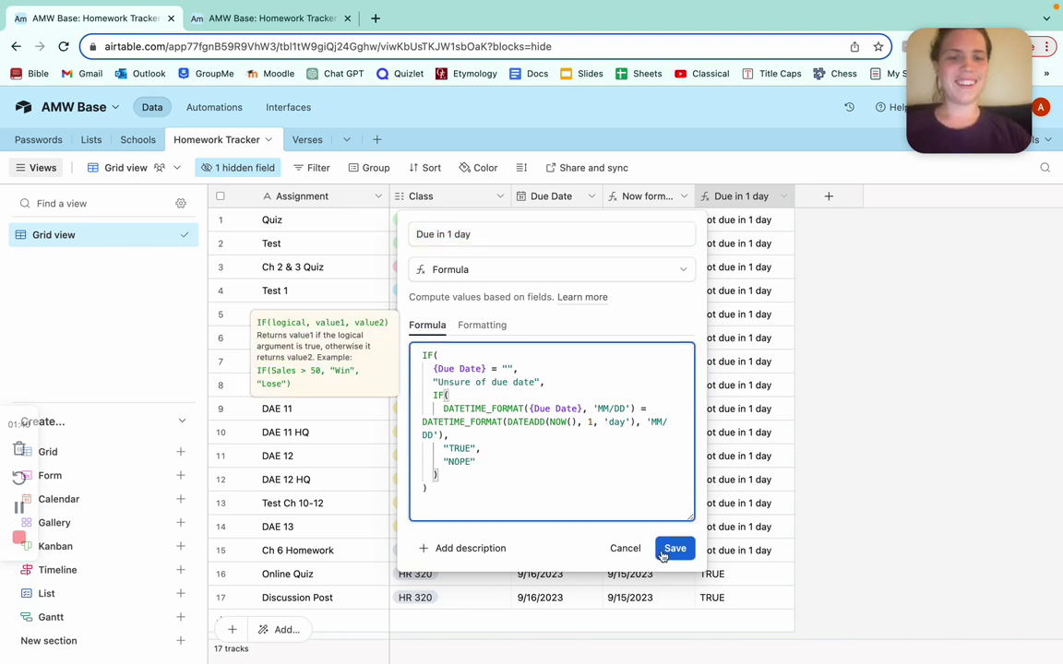
pyautogui.click(672, 553)
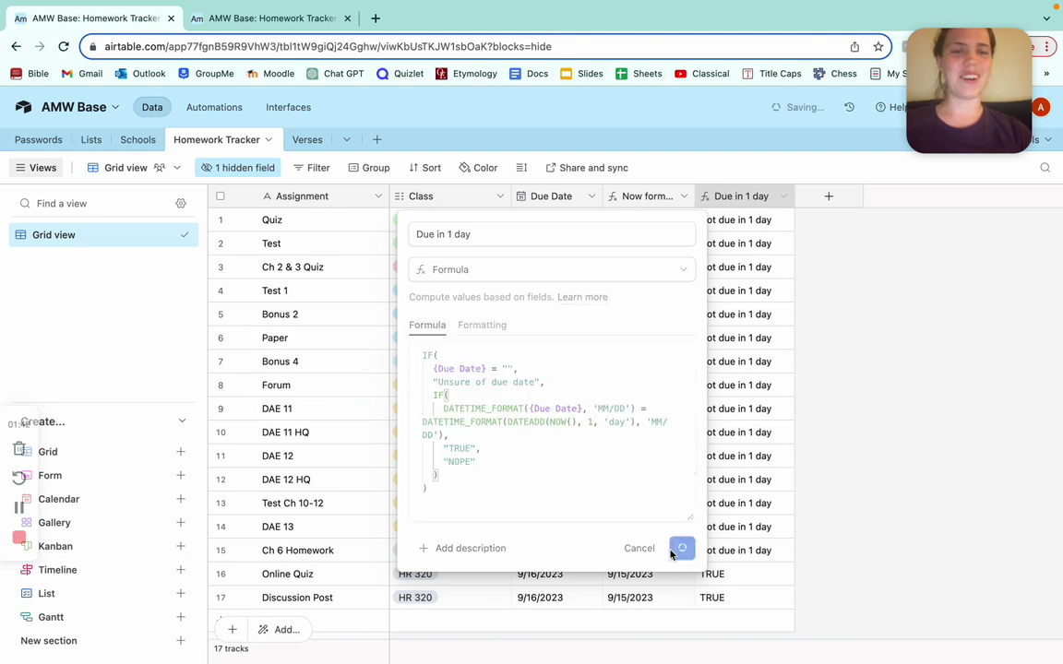
pyautogui.click(659, 473)
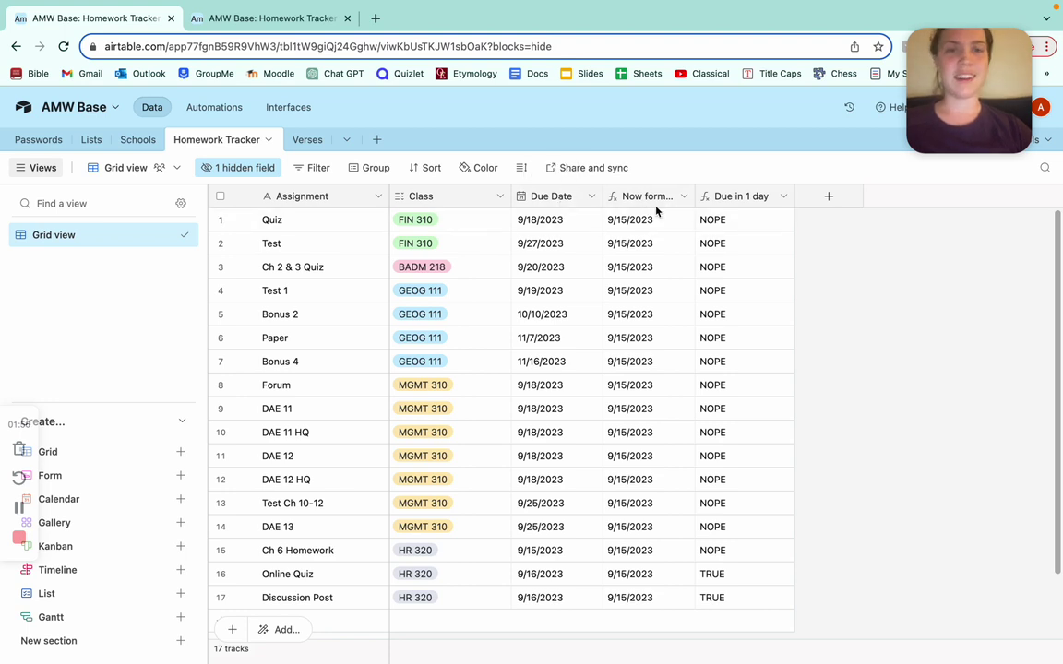
pyautogui.doubleClick(735, 197)
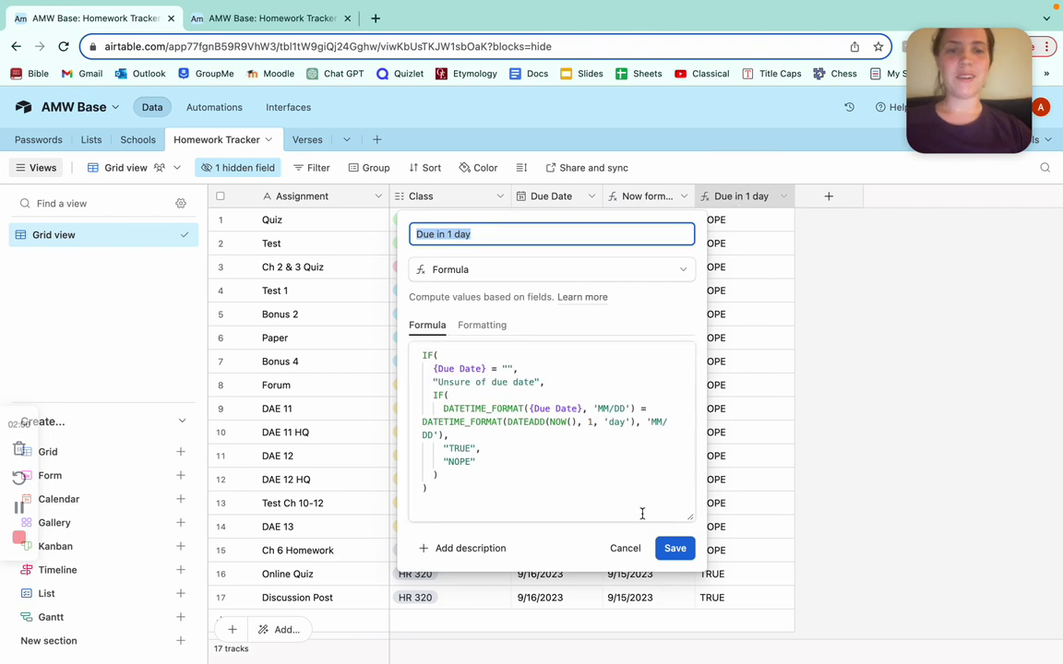
pyautogui.click(676, 548)
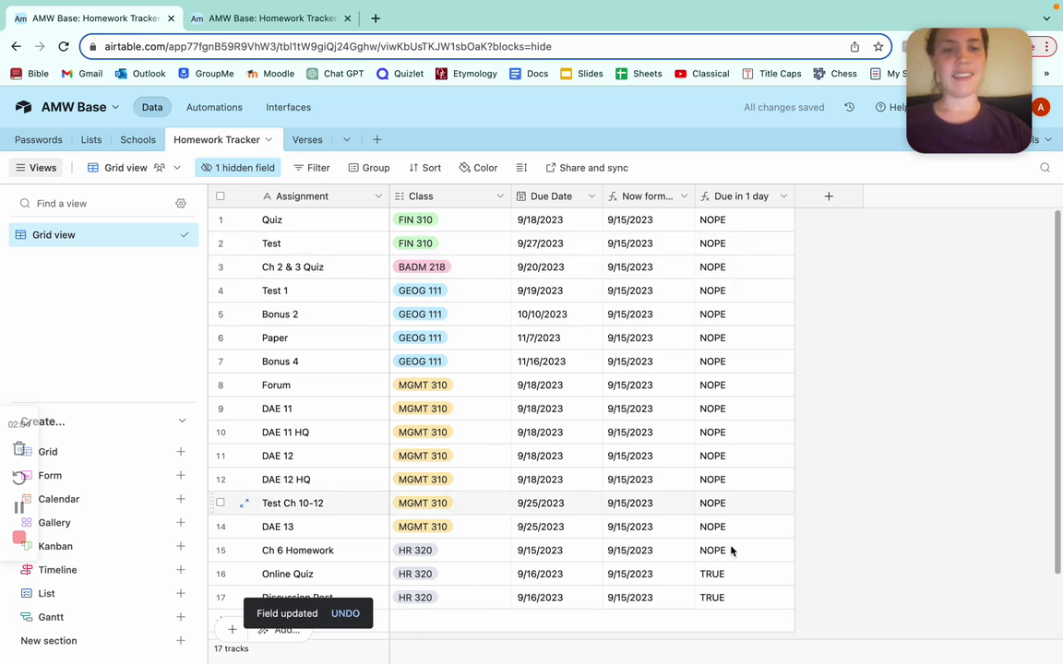
# Create Automation 1 with a 'When a record matches conditions' trigger.
pyautogui.click(211, 108)
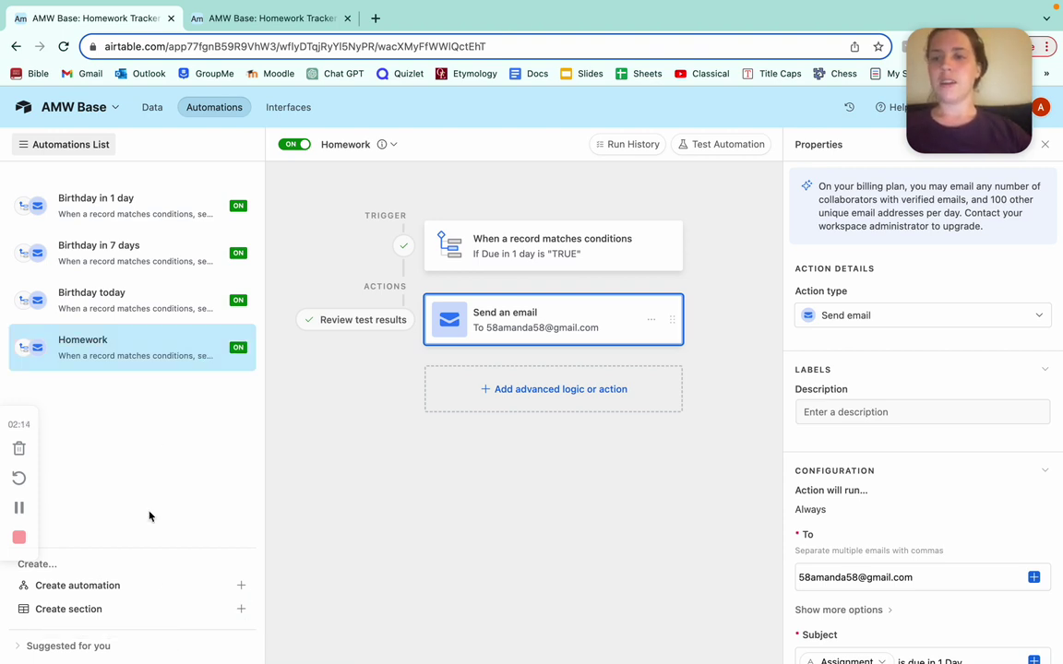
pyautogui.click(158, 585)
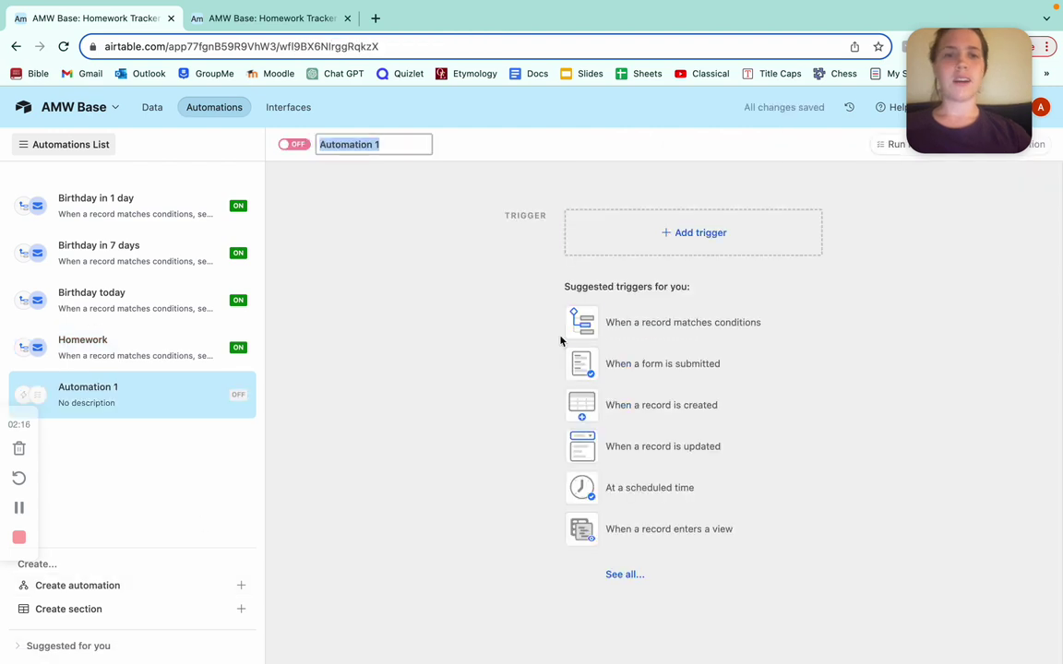
pyautogui.click(662, 330)
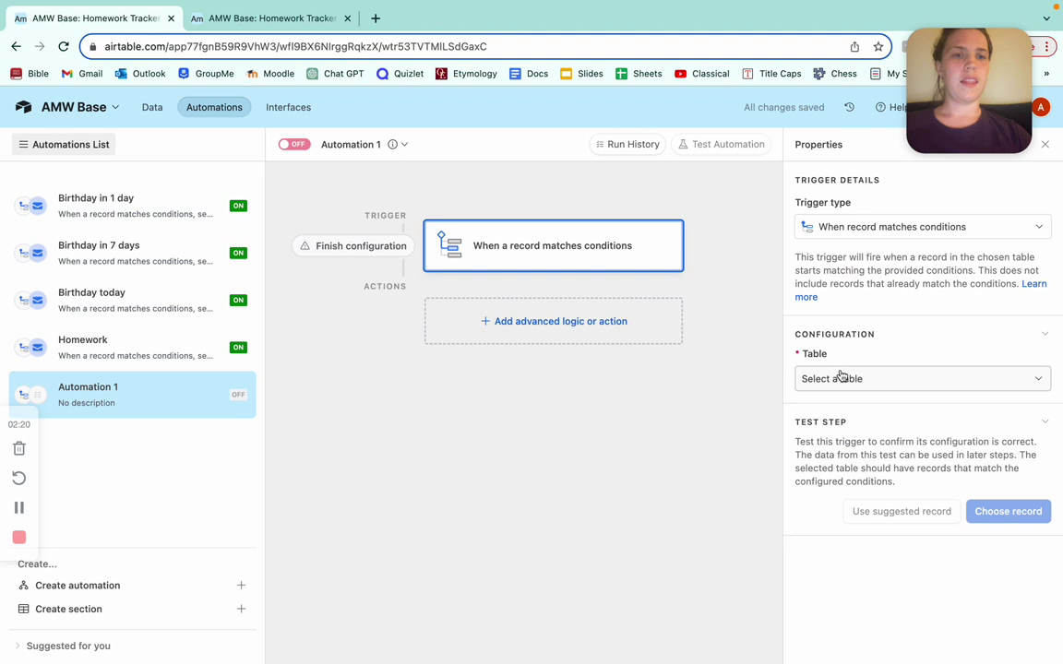
# Point the trigger at the Homework Tracker table with the condition Due in 1 day is TRUE.
pyautogui.click(842, 377)
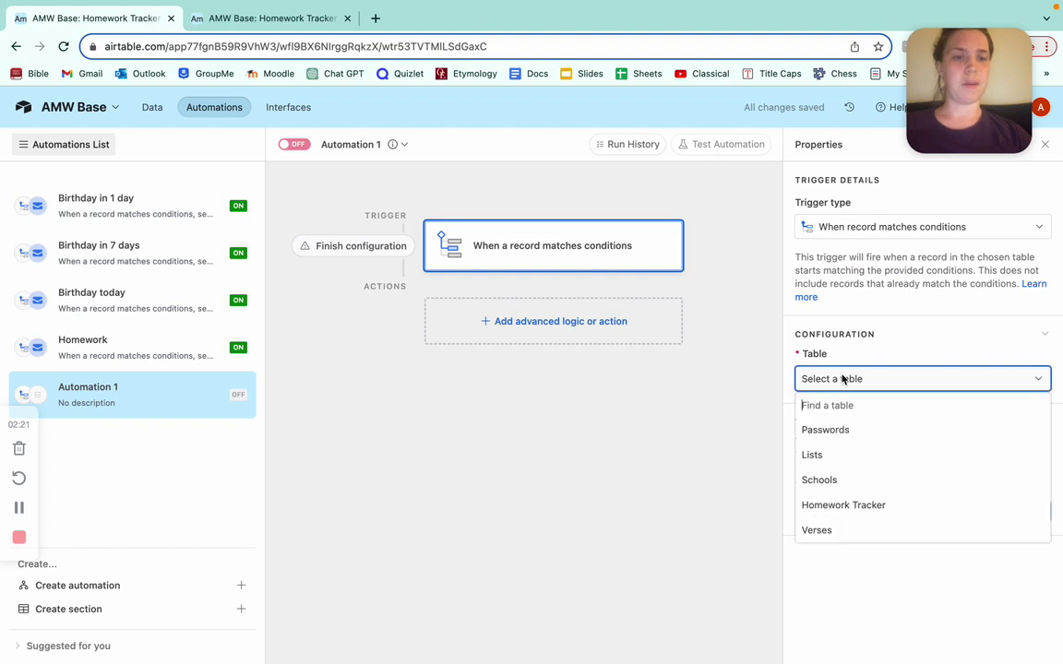
pyautogui.click(844, 505)
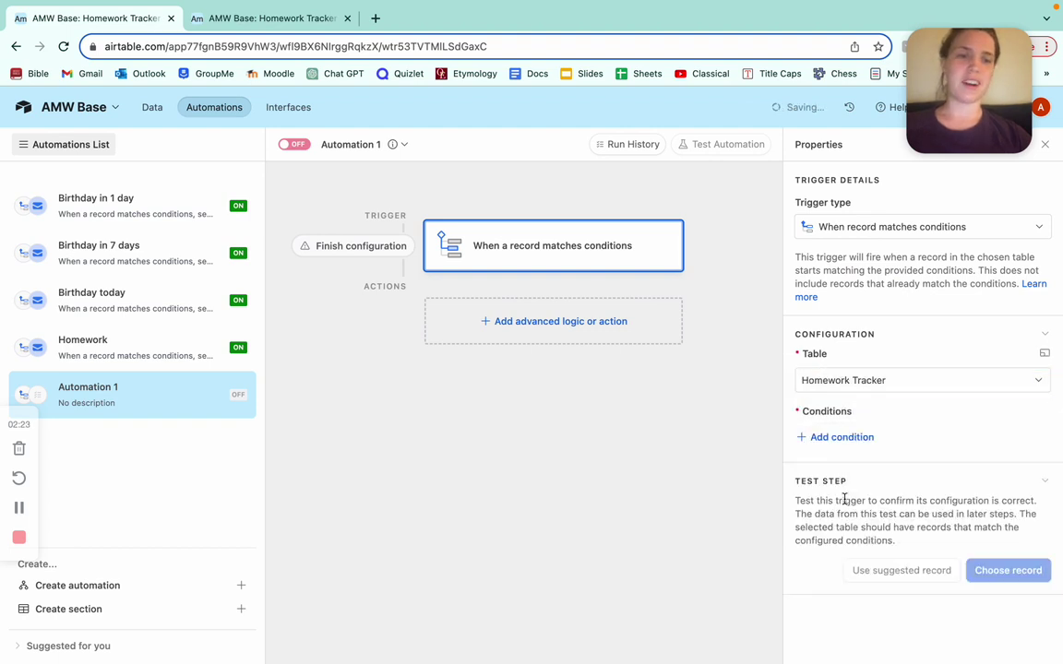
pyautogui.click(834, 439)
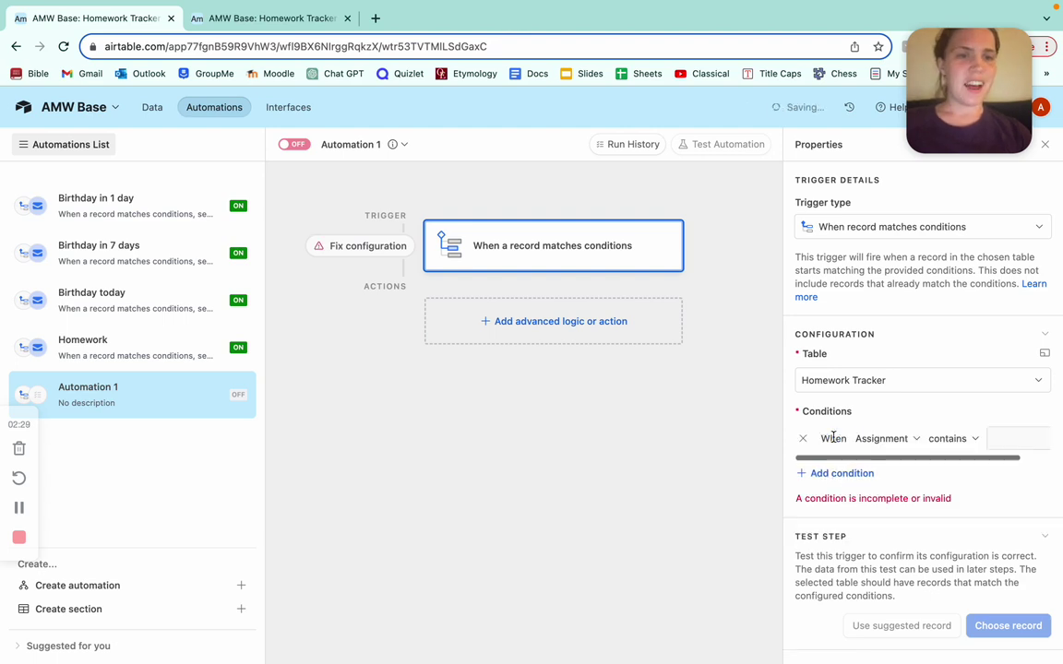
pyautogui.click(893, 439)
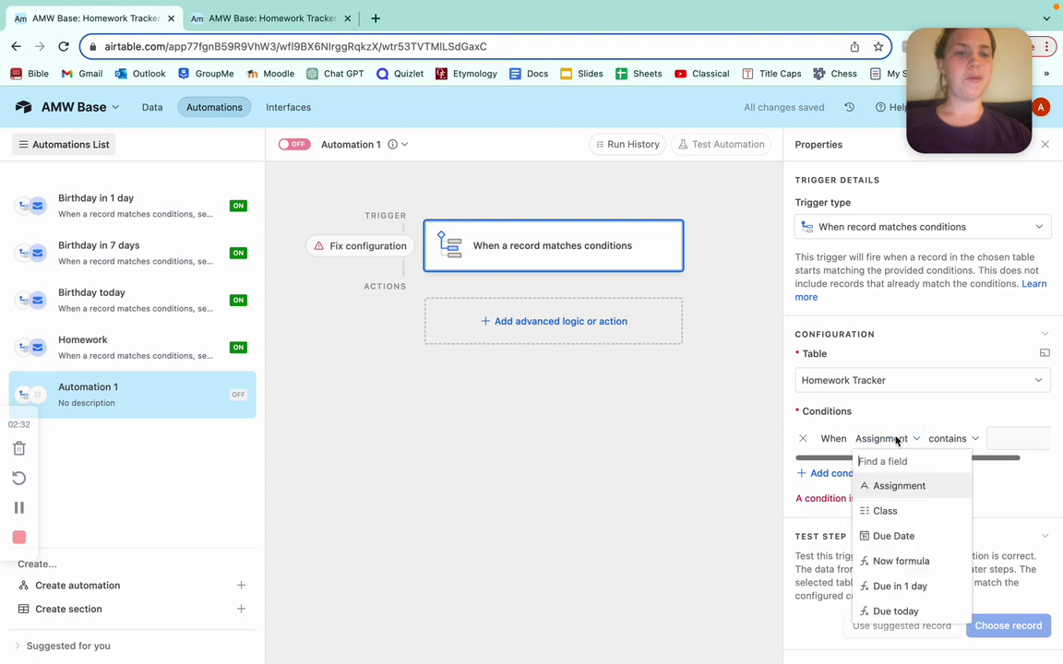
pyautogui.click(909, 586)
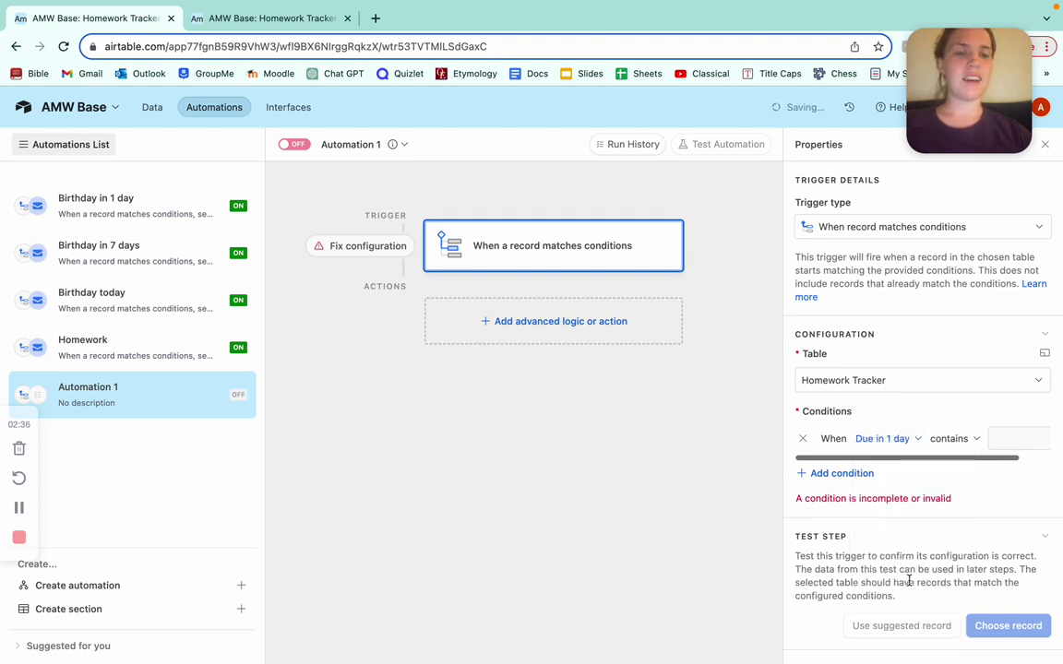
pyautogui.click(949, 440)
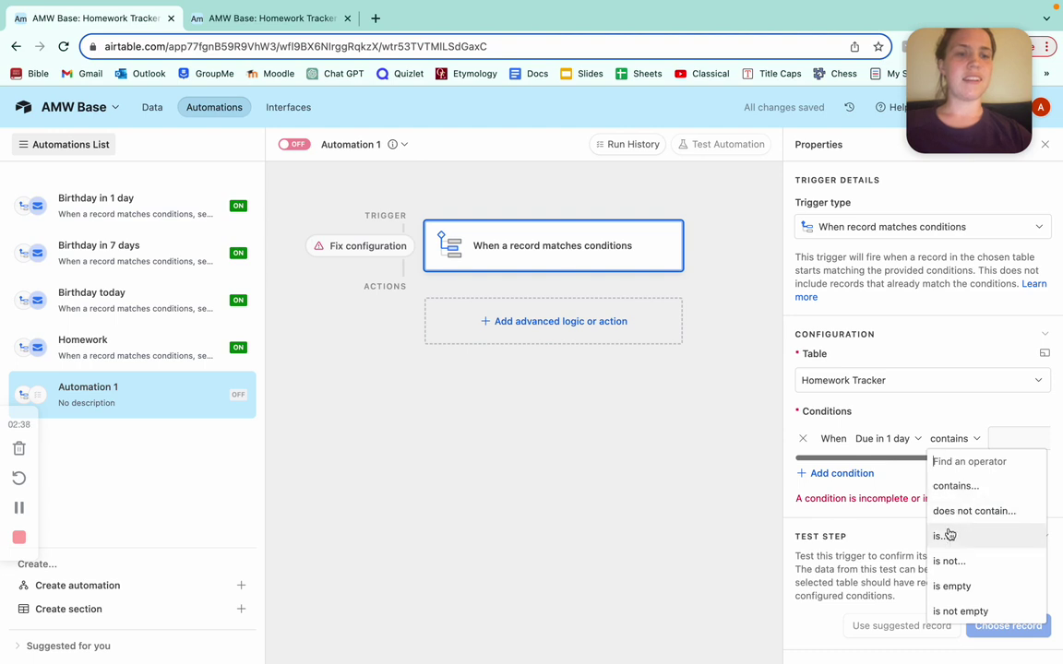
pyautogui.click(946, 536)
pyautogui.click(978, 441)
pyautogui.write('T')
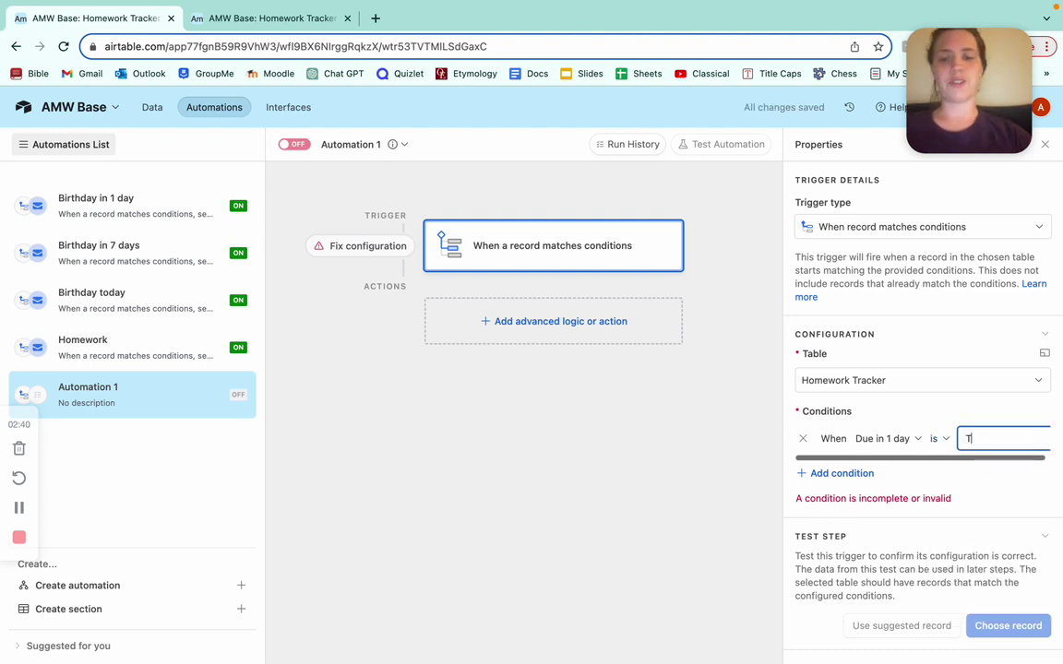
pyautogui.write('RUE')
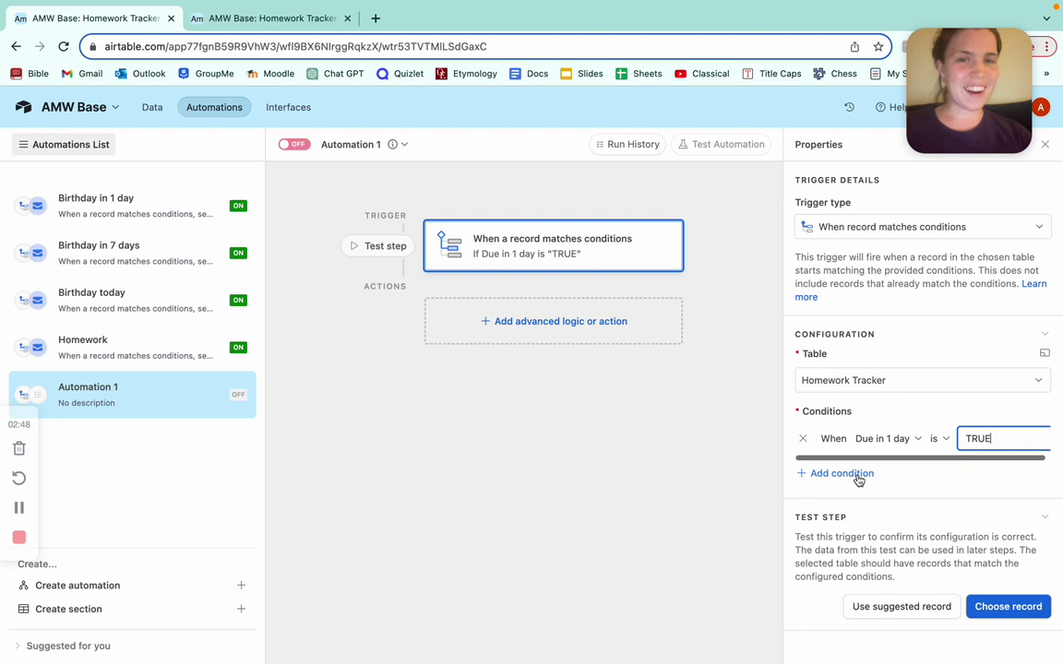
pyautogui.click(591, 335)
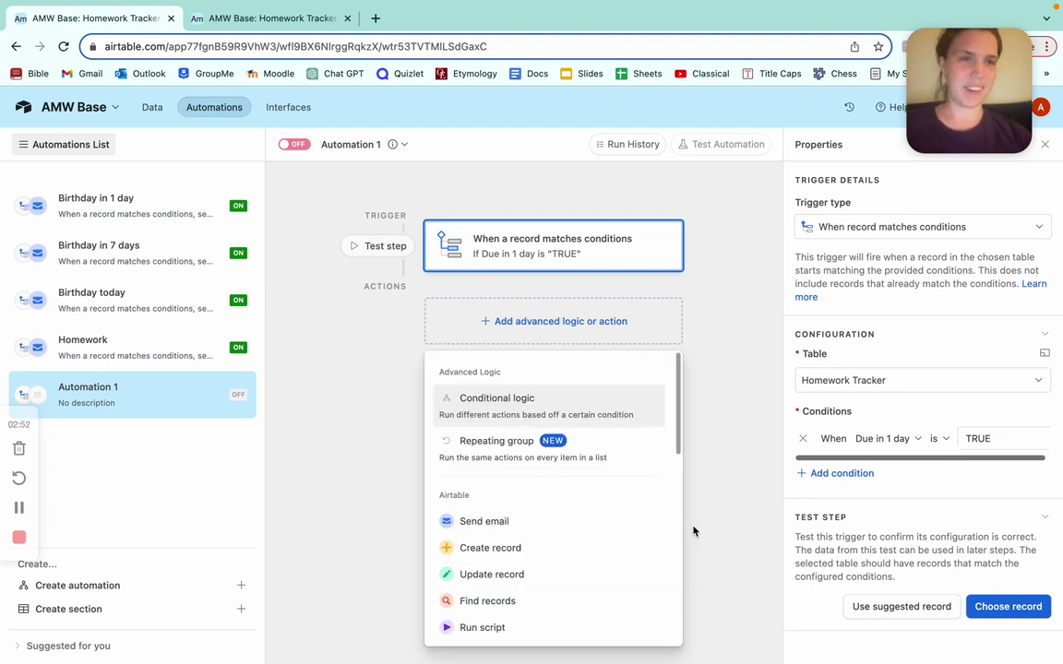
# Add a Send email action addressed to the user's e-mail address.
pyautogui.click(543, 520)
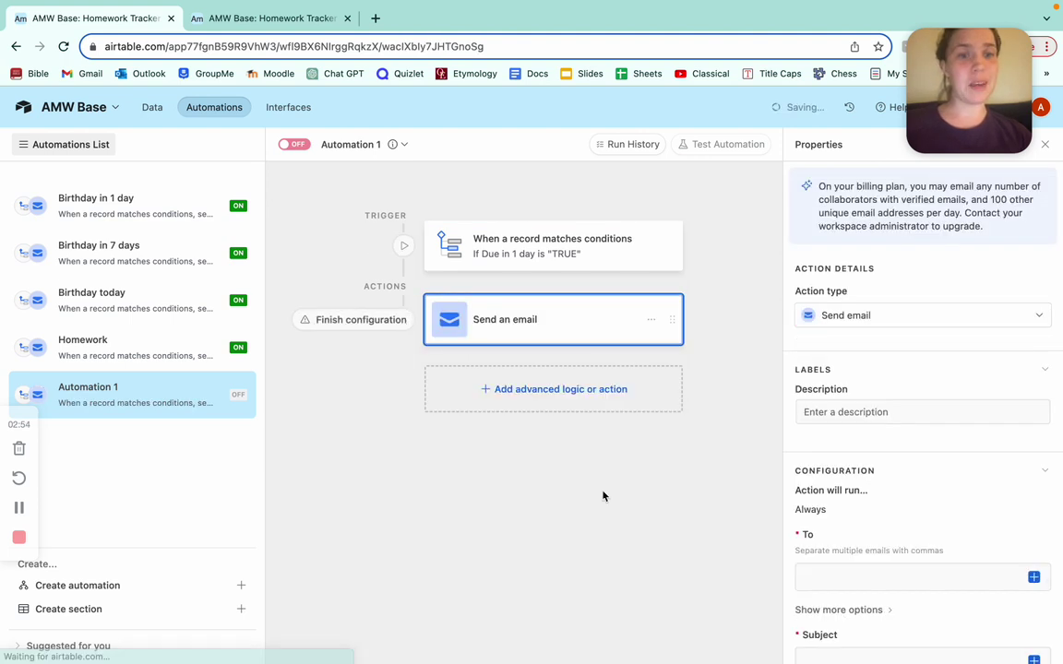
pyautogui.click(831, 576)
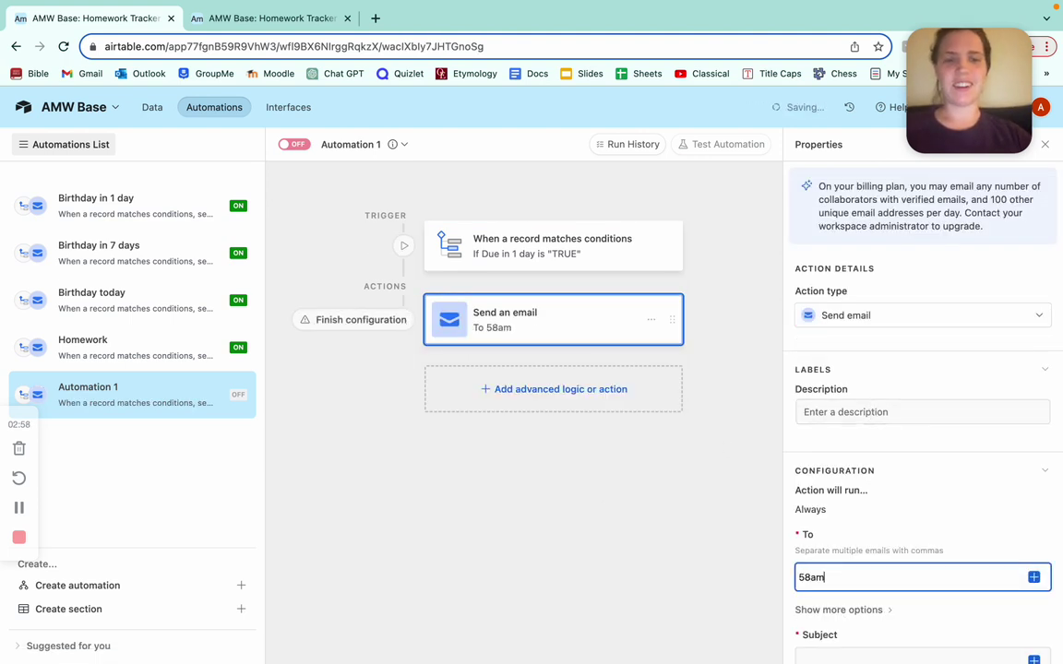
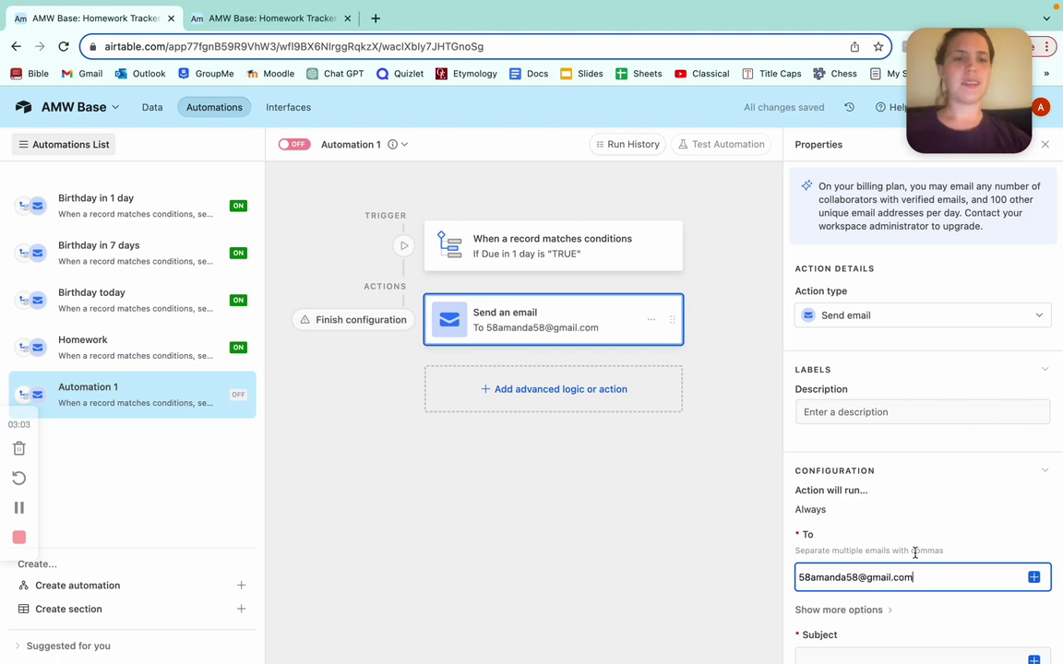
pyautogui.scroll(-3, 914, 552)
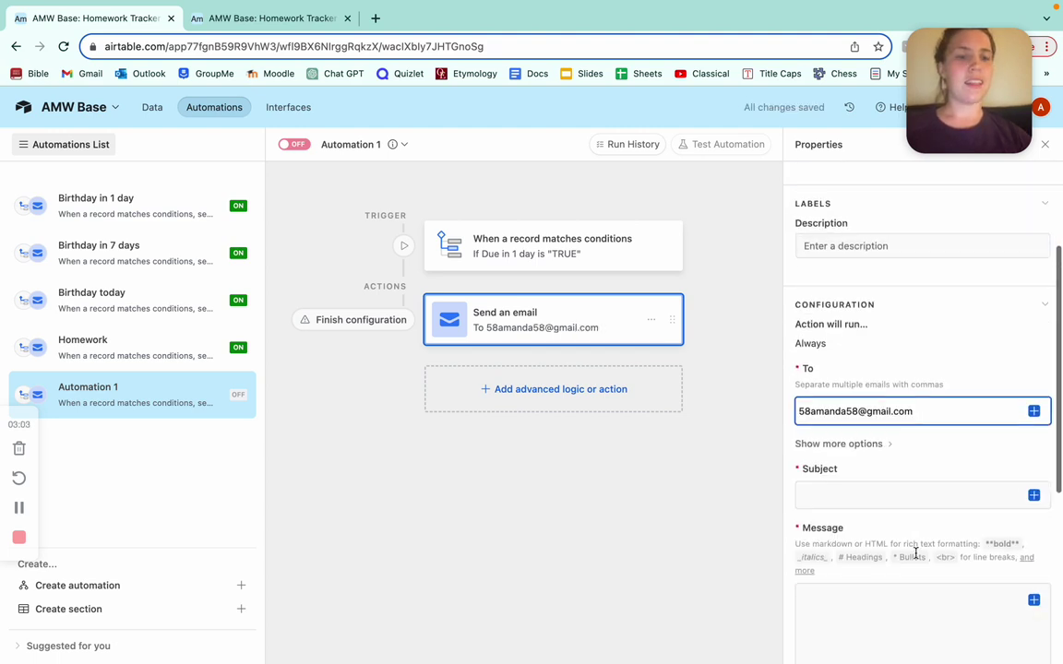
# Set the subject 'Do [Assignment] in one day' and the message 'Make sure to do your homework!'.
pyautogui.click(876, 498)
pyautogui.write('D')
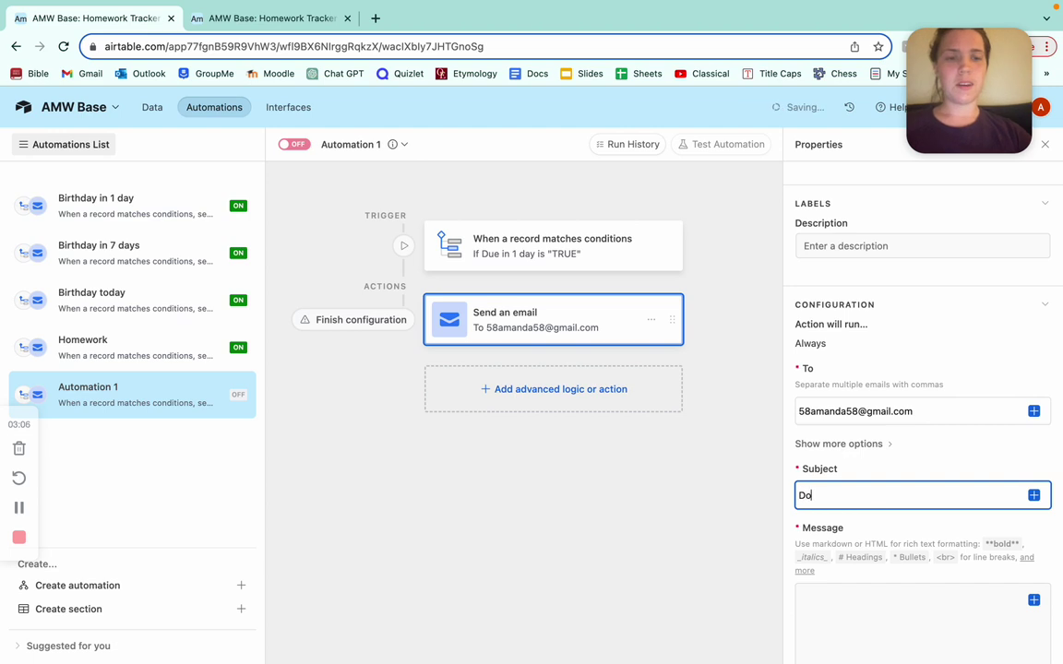
pyautogui.write('o')
pyautogui.click(1033, 495)
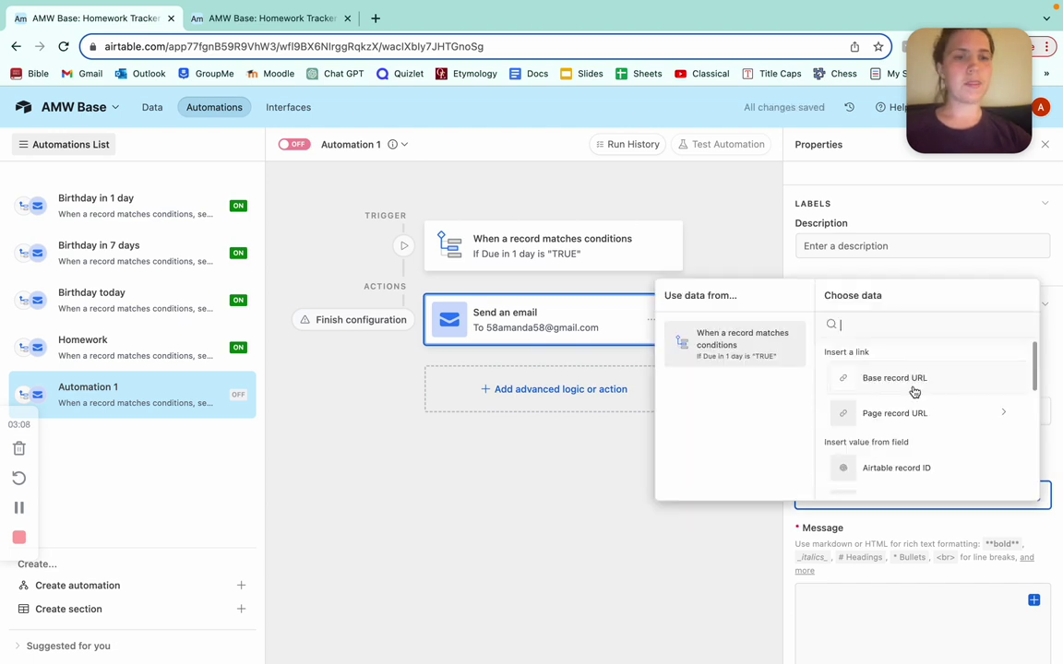
pyautogui.scroll(-8, 913, 409)
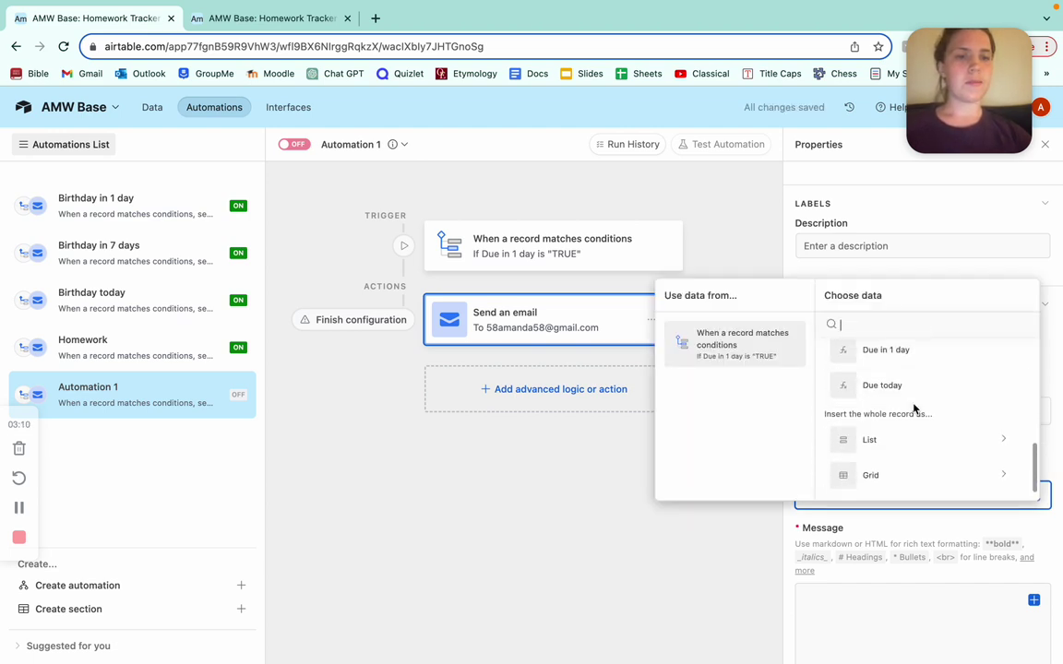
pyautogui.scroll(5, 911, 402)
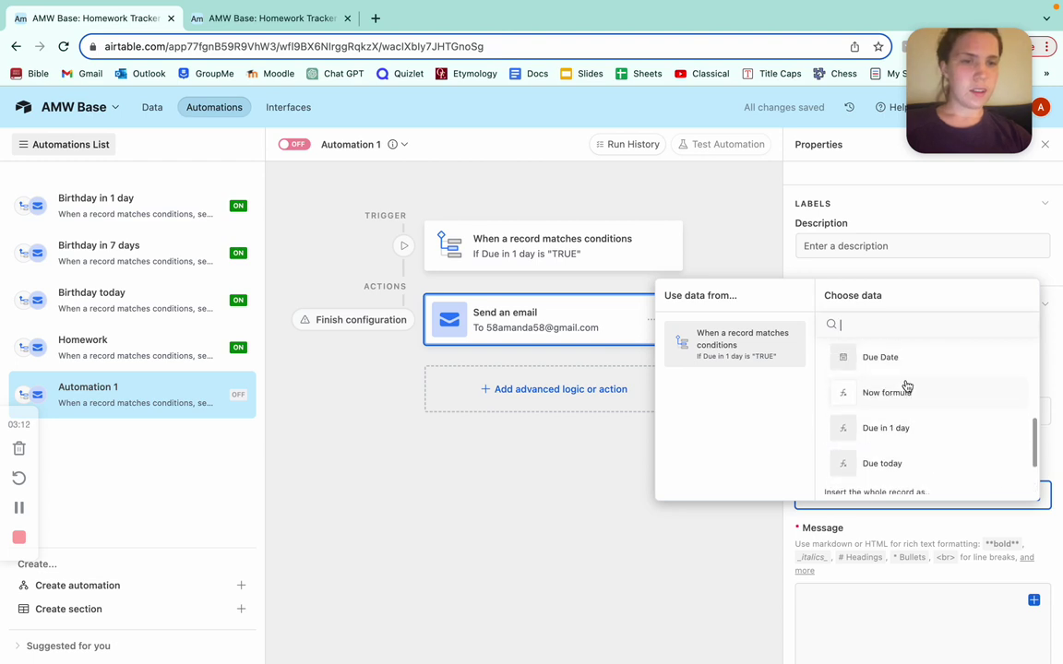
pyautogui.click(899, 429)
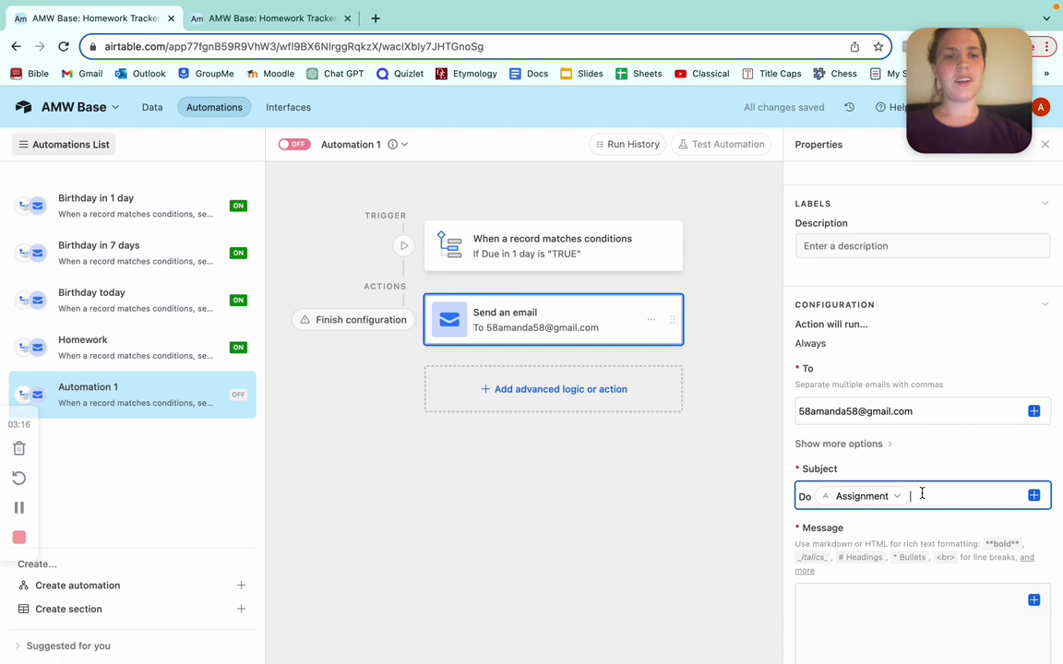
pyautogui.write('in one day')
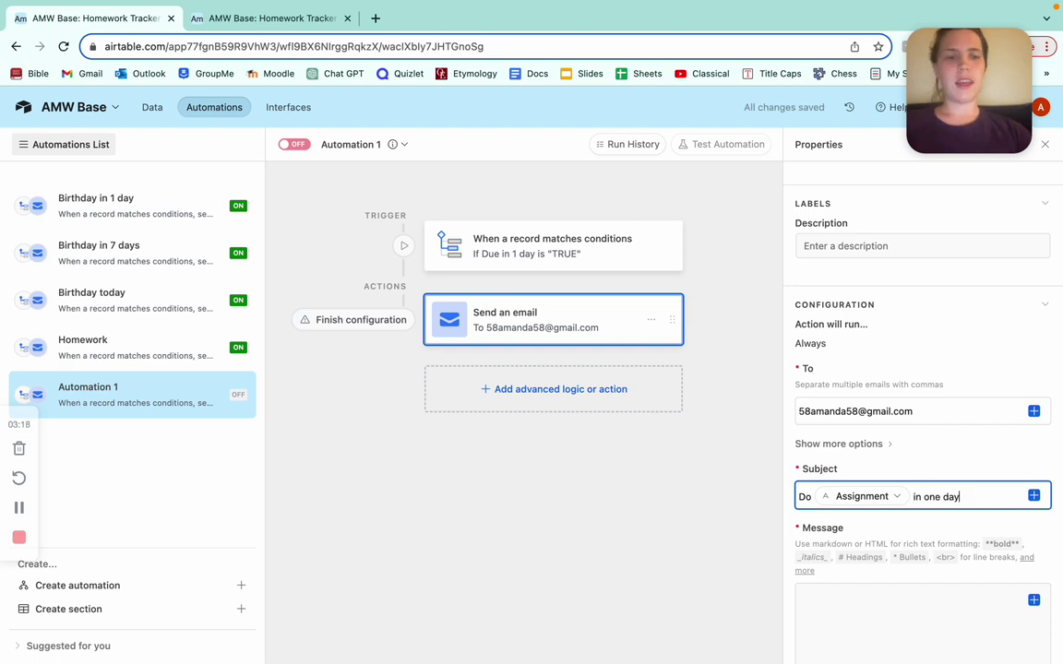
pyautogui.scroll(-3, 945, 529)
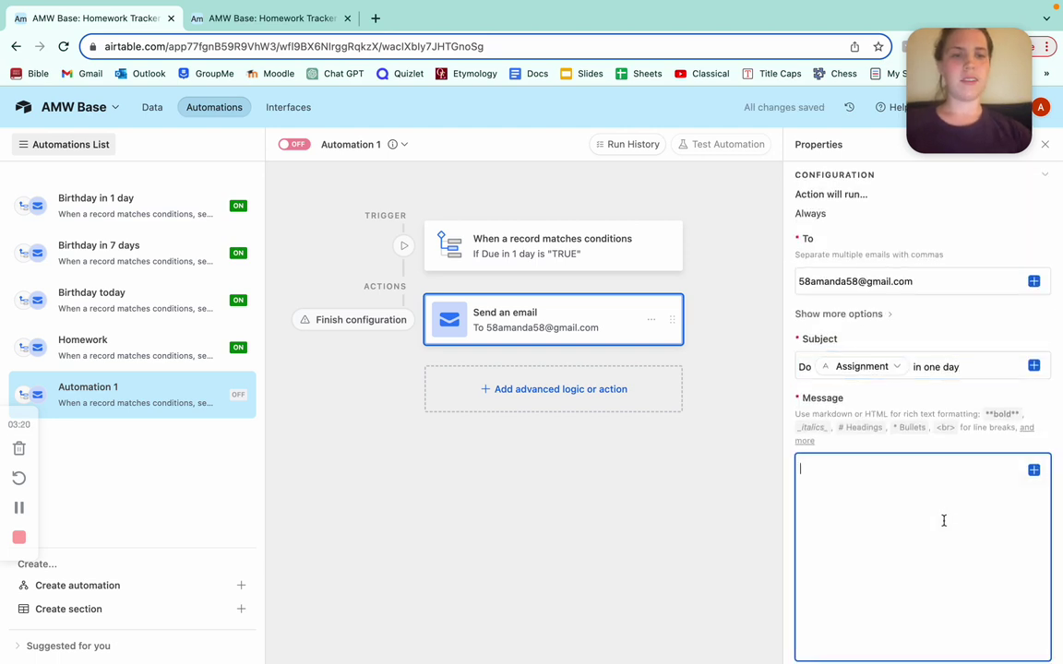
pyautogui.write('Make sure')
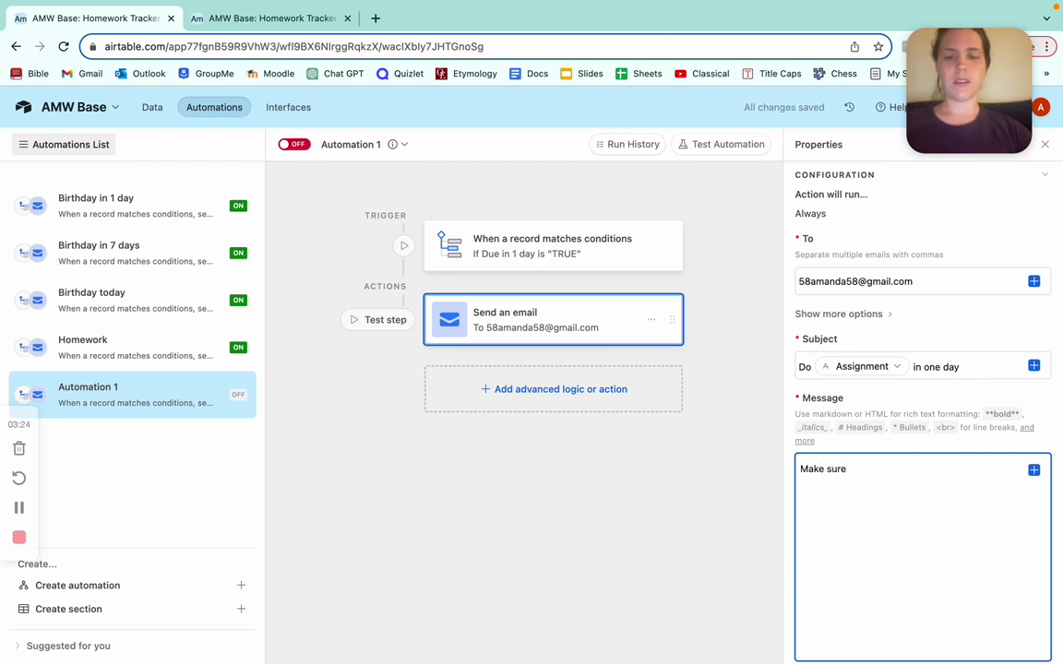
pyautogui.write(' to do your')
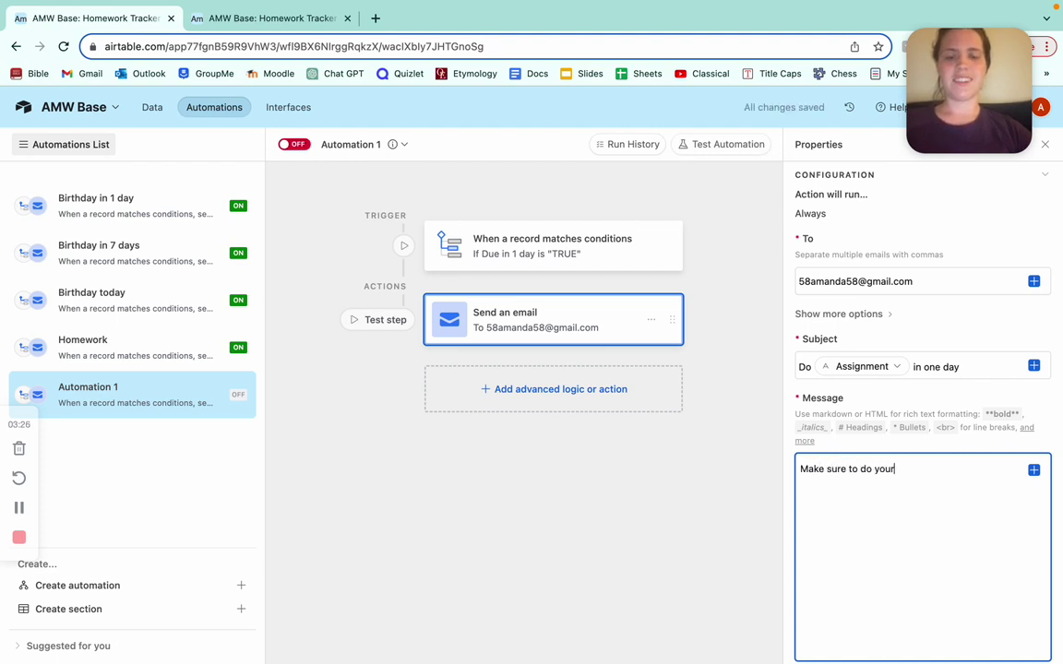
pyautogui.write(' homework!')
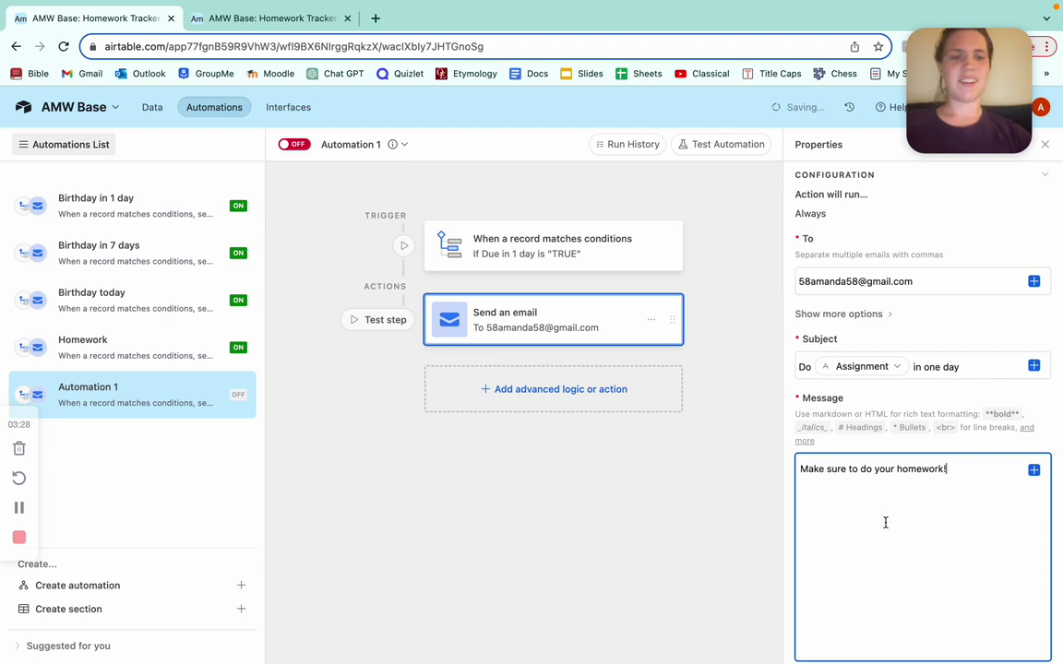
pyautogui.scroll(-5, 885, 522)
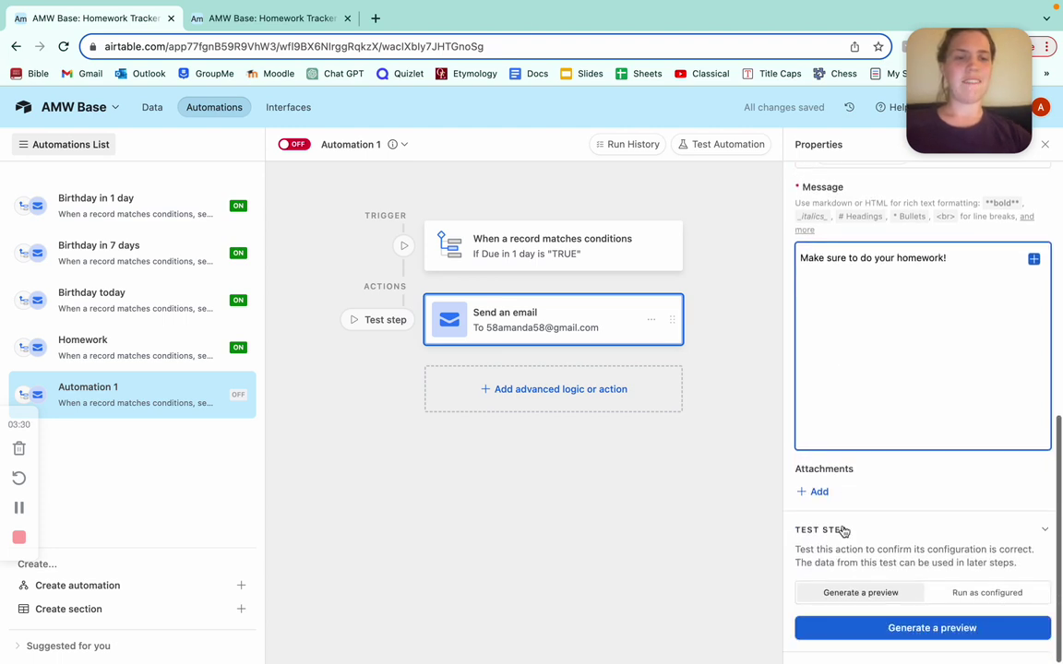
# Test the email step with the Discussion Post record, then switch Automation 1 on.
pyautogui.click(880, 628)
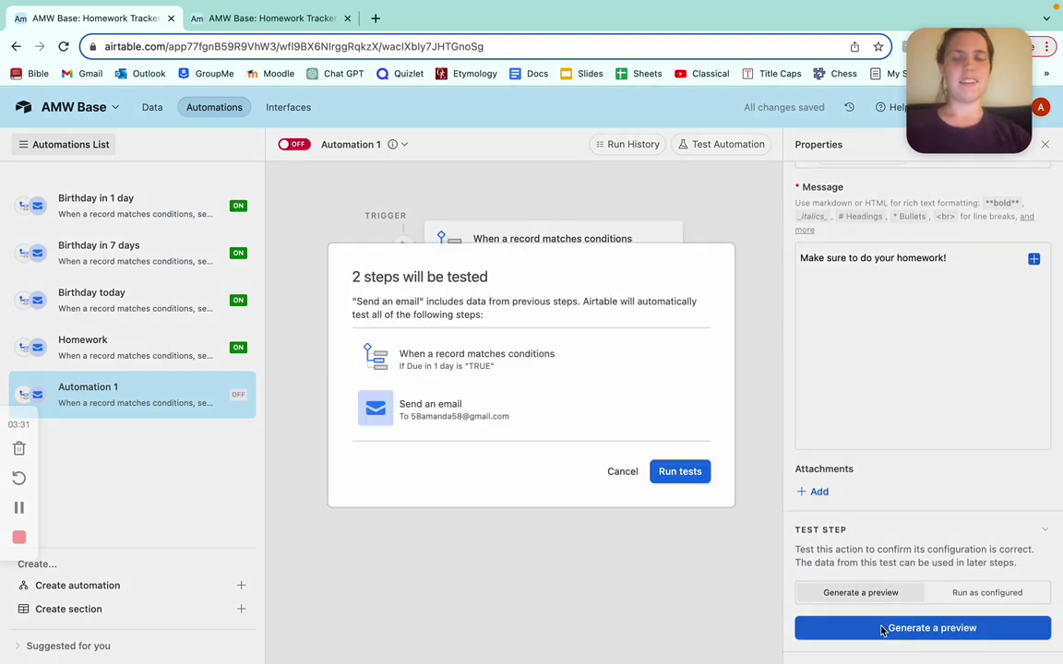
pyautogui.click(684, 471)
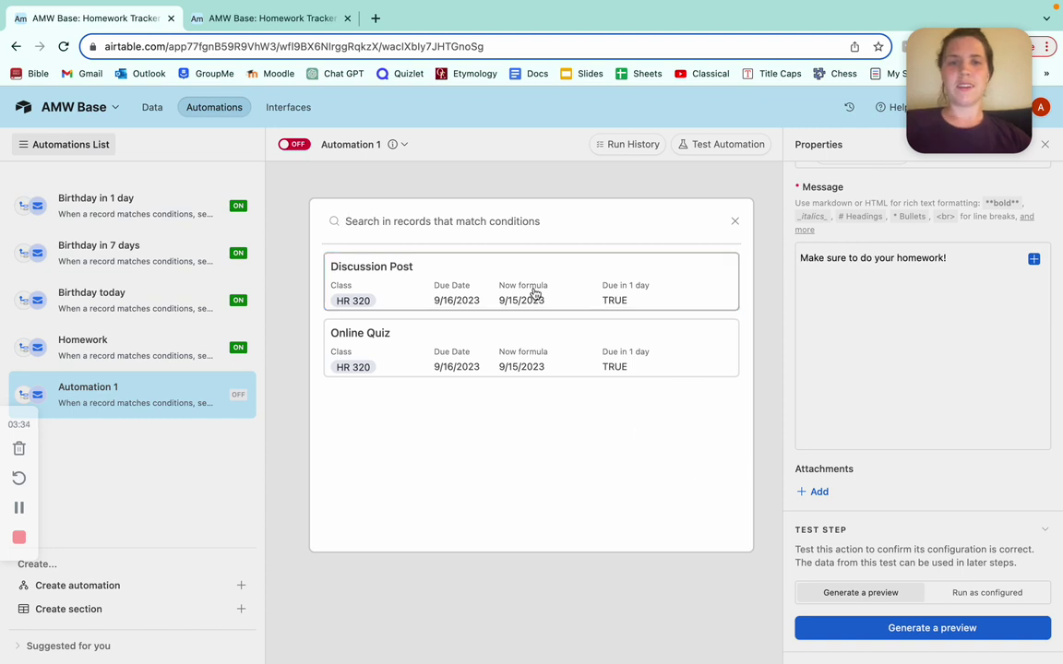
pyautogui.click(535, 292)
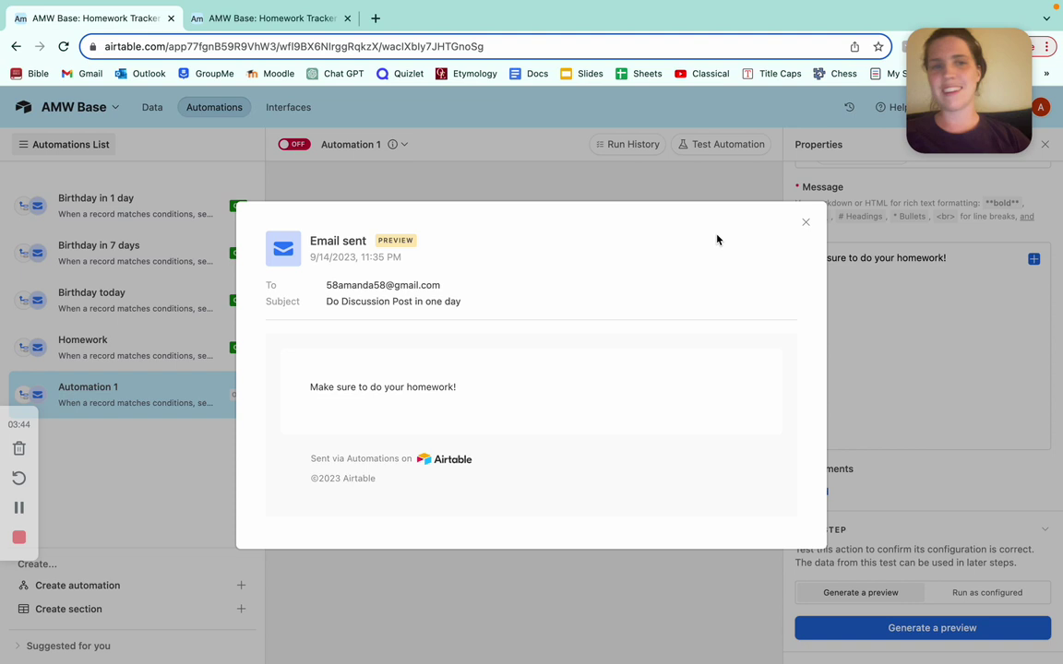
pyautogui.click(805, 222)
pyautogui.click(294, 146)
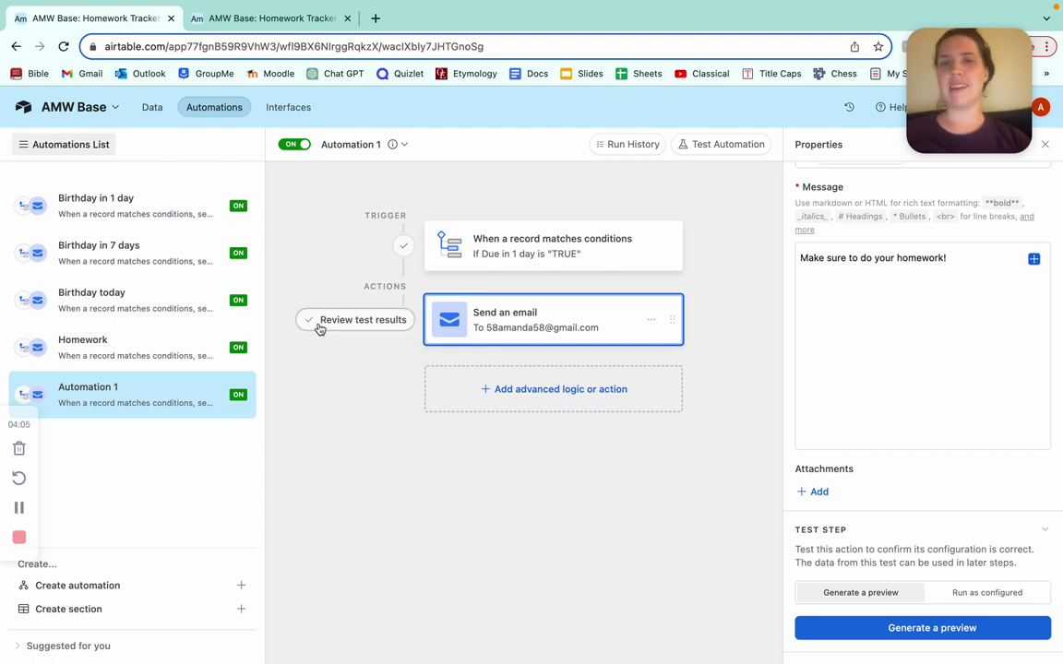
# Return to the table and inspect the Online Quiz due date and the Now formula.
pyautogui.click(152, 111)
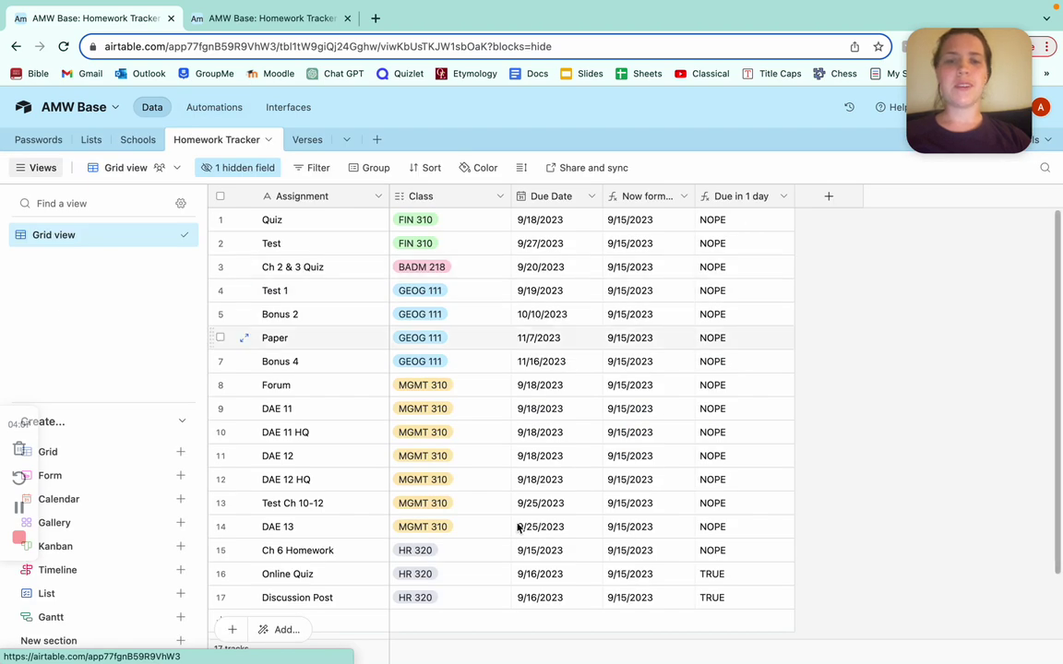
pyautogui.doubleClick(566, 573)
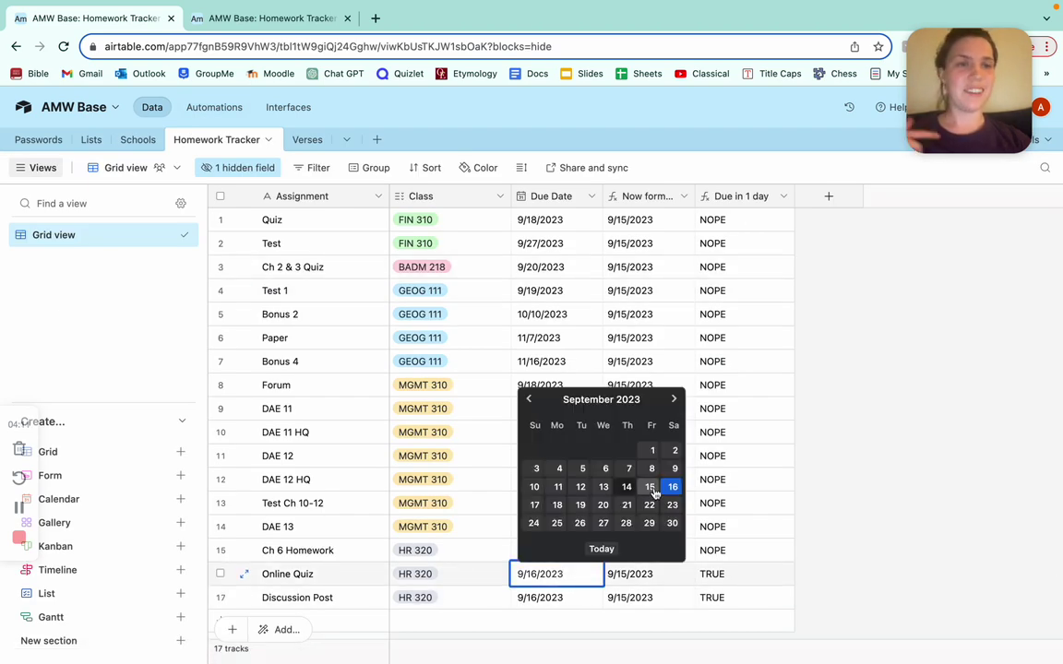
pyautogui.click(790, 499)
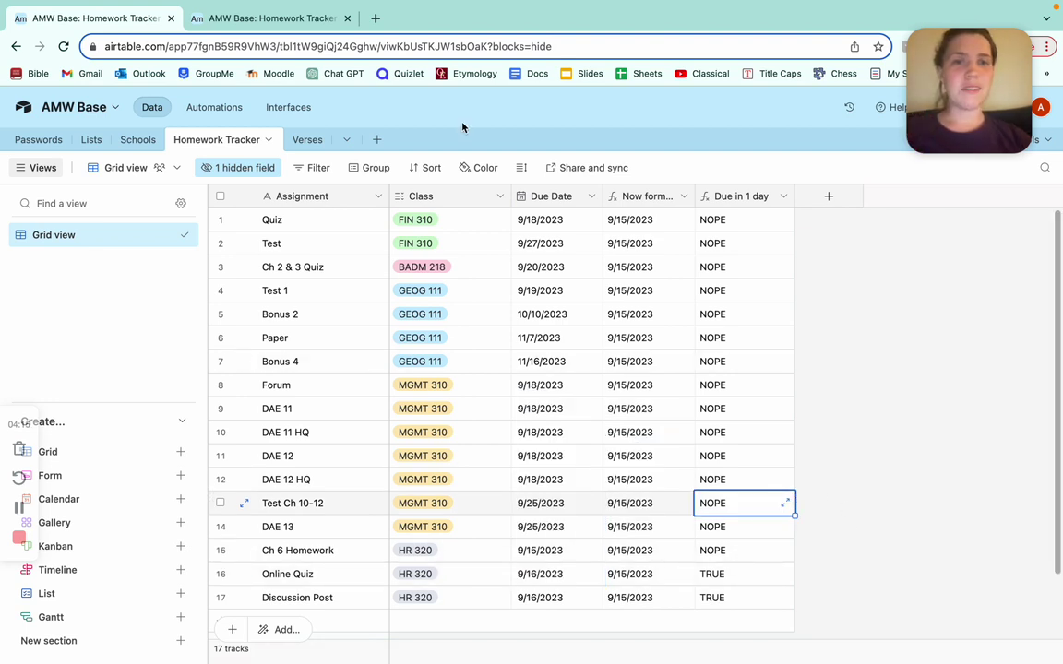
pyautogui.doubleClick(641, 196)
pyautogui.click(728, 199)
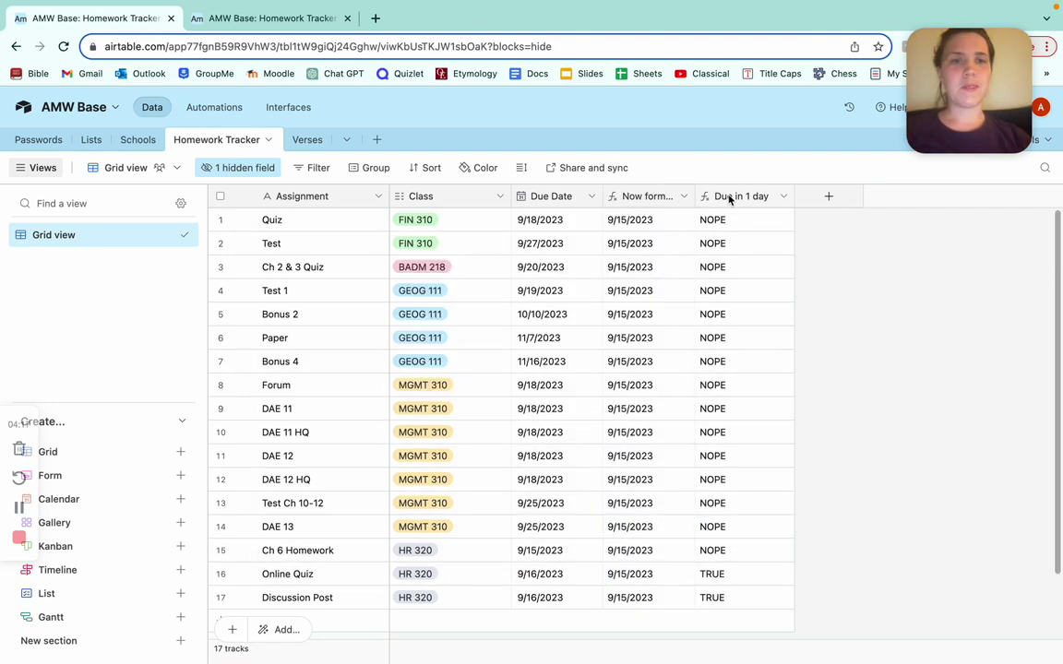
# Change the DATEADD day count in Due in 1 day from 1 to 3, saving and confirming.
pyautogui.doubleClick(728, 196)
pyautogui.click(591, 422)
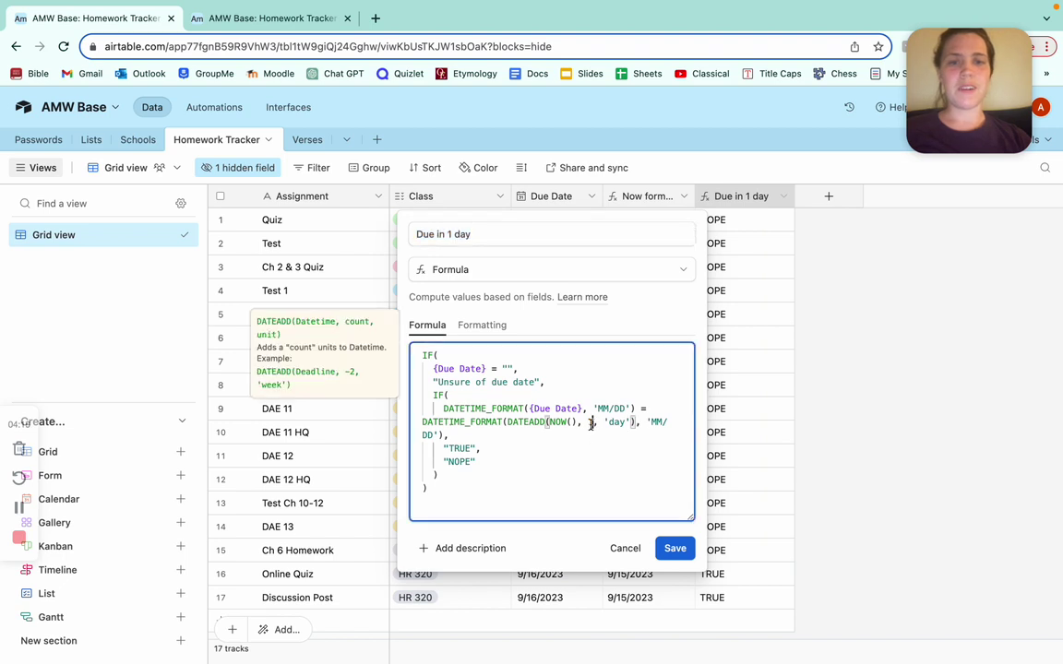
pyautogui.doubleClick(589, 421)
pyautogui.write('3')
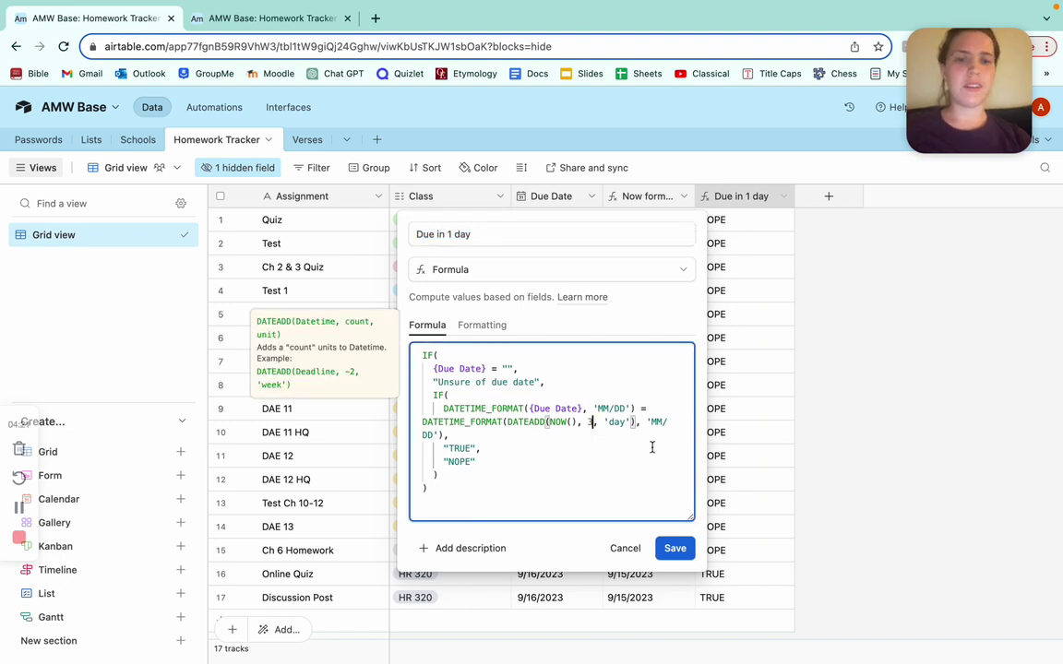
pyautogui.click(677, 550)
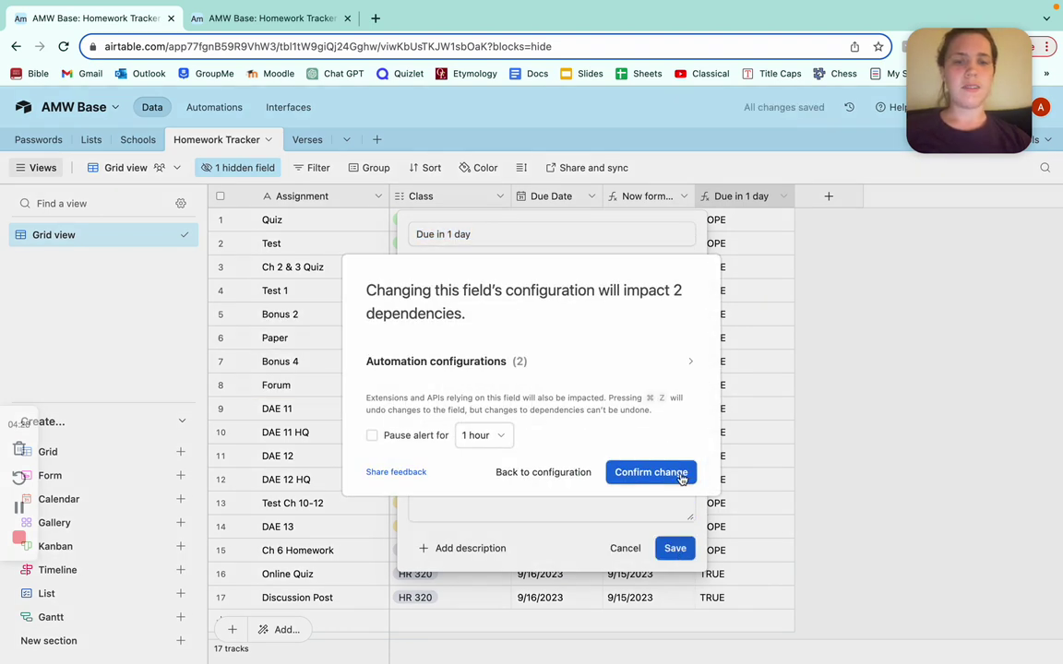
pyautogui.click(671, 473)
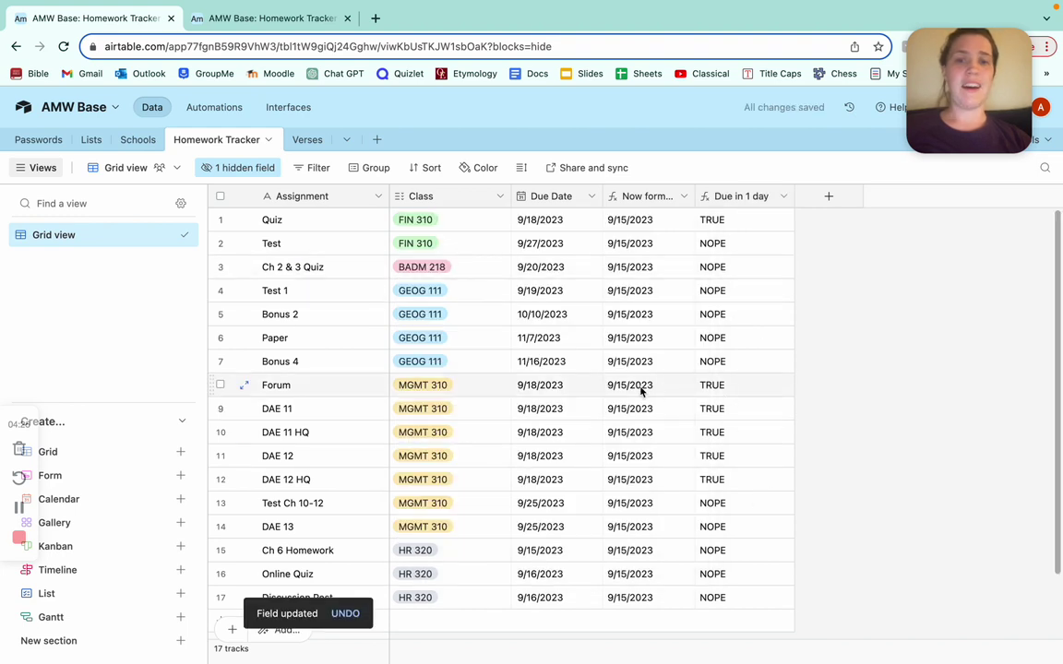